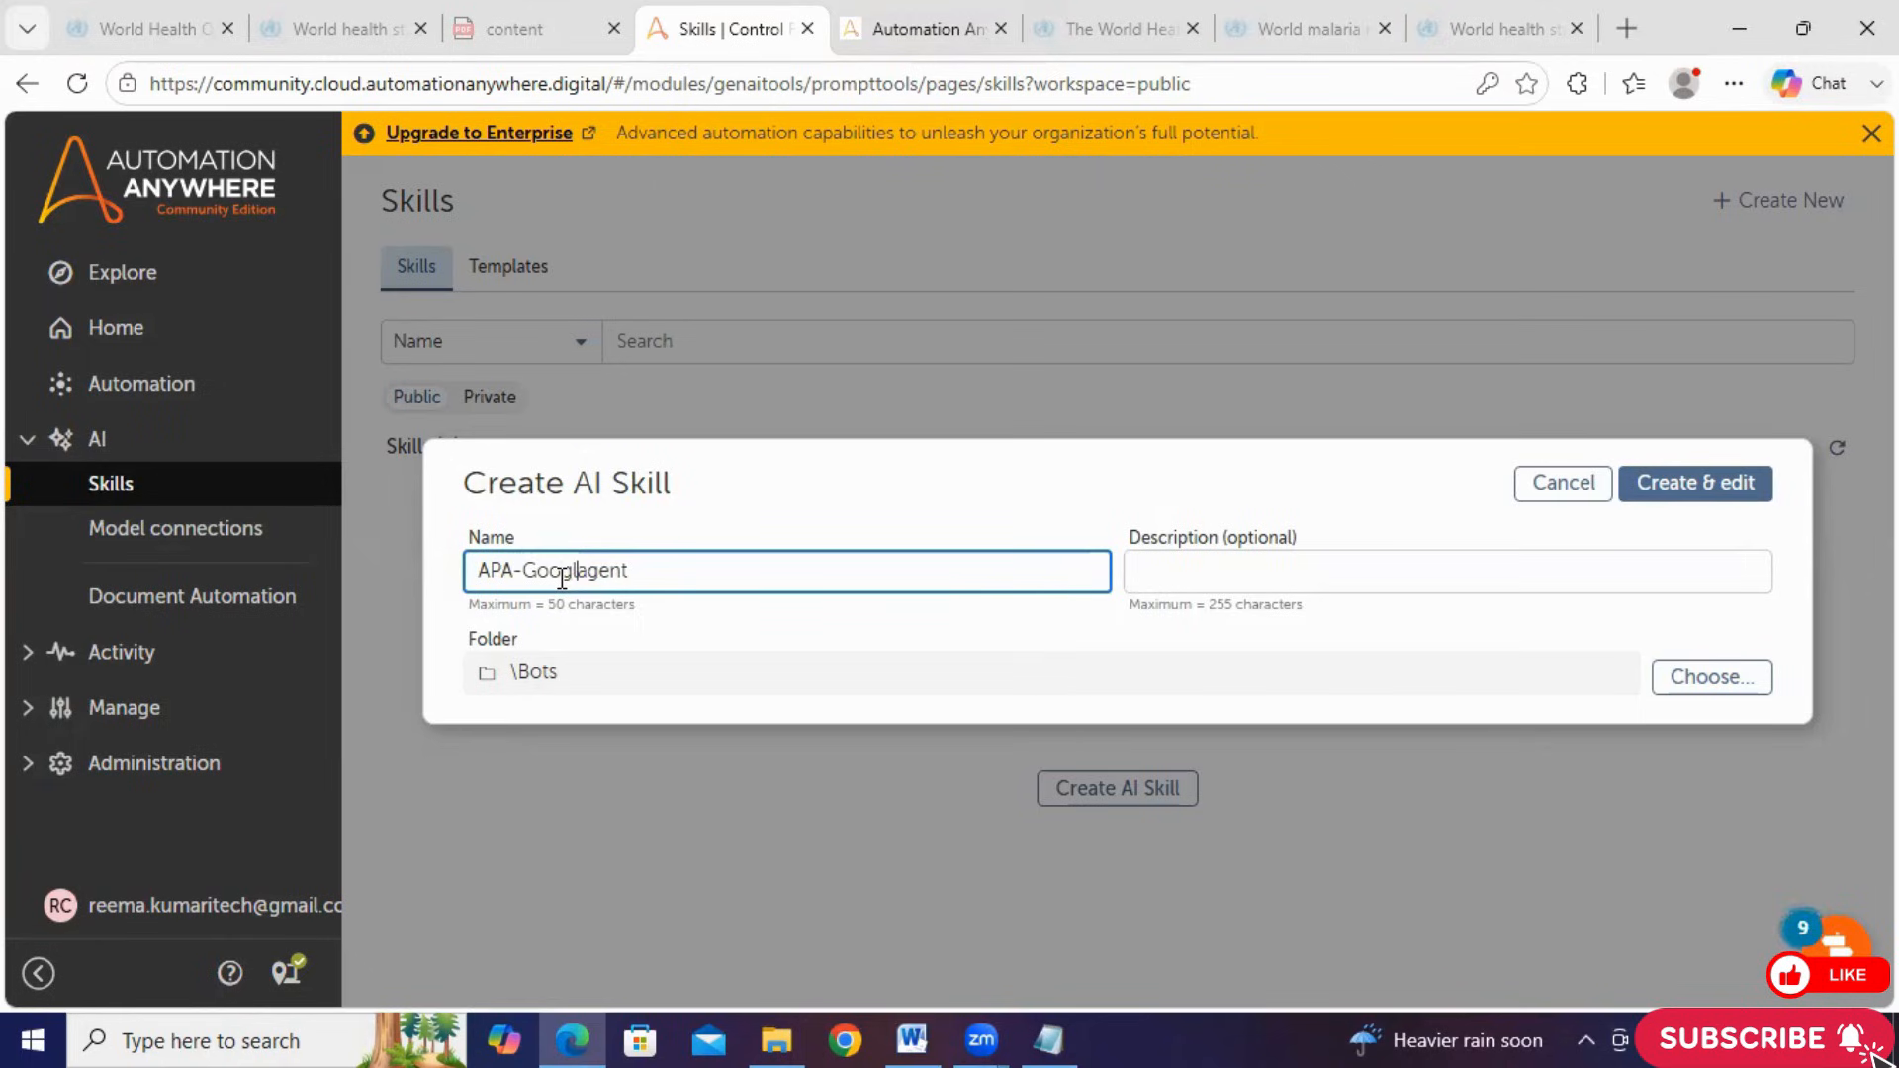
- Complete the AI skill's name as APA-Googleagent and create the skill for editing
type("e")
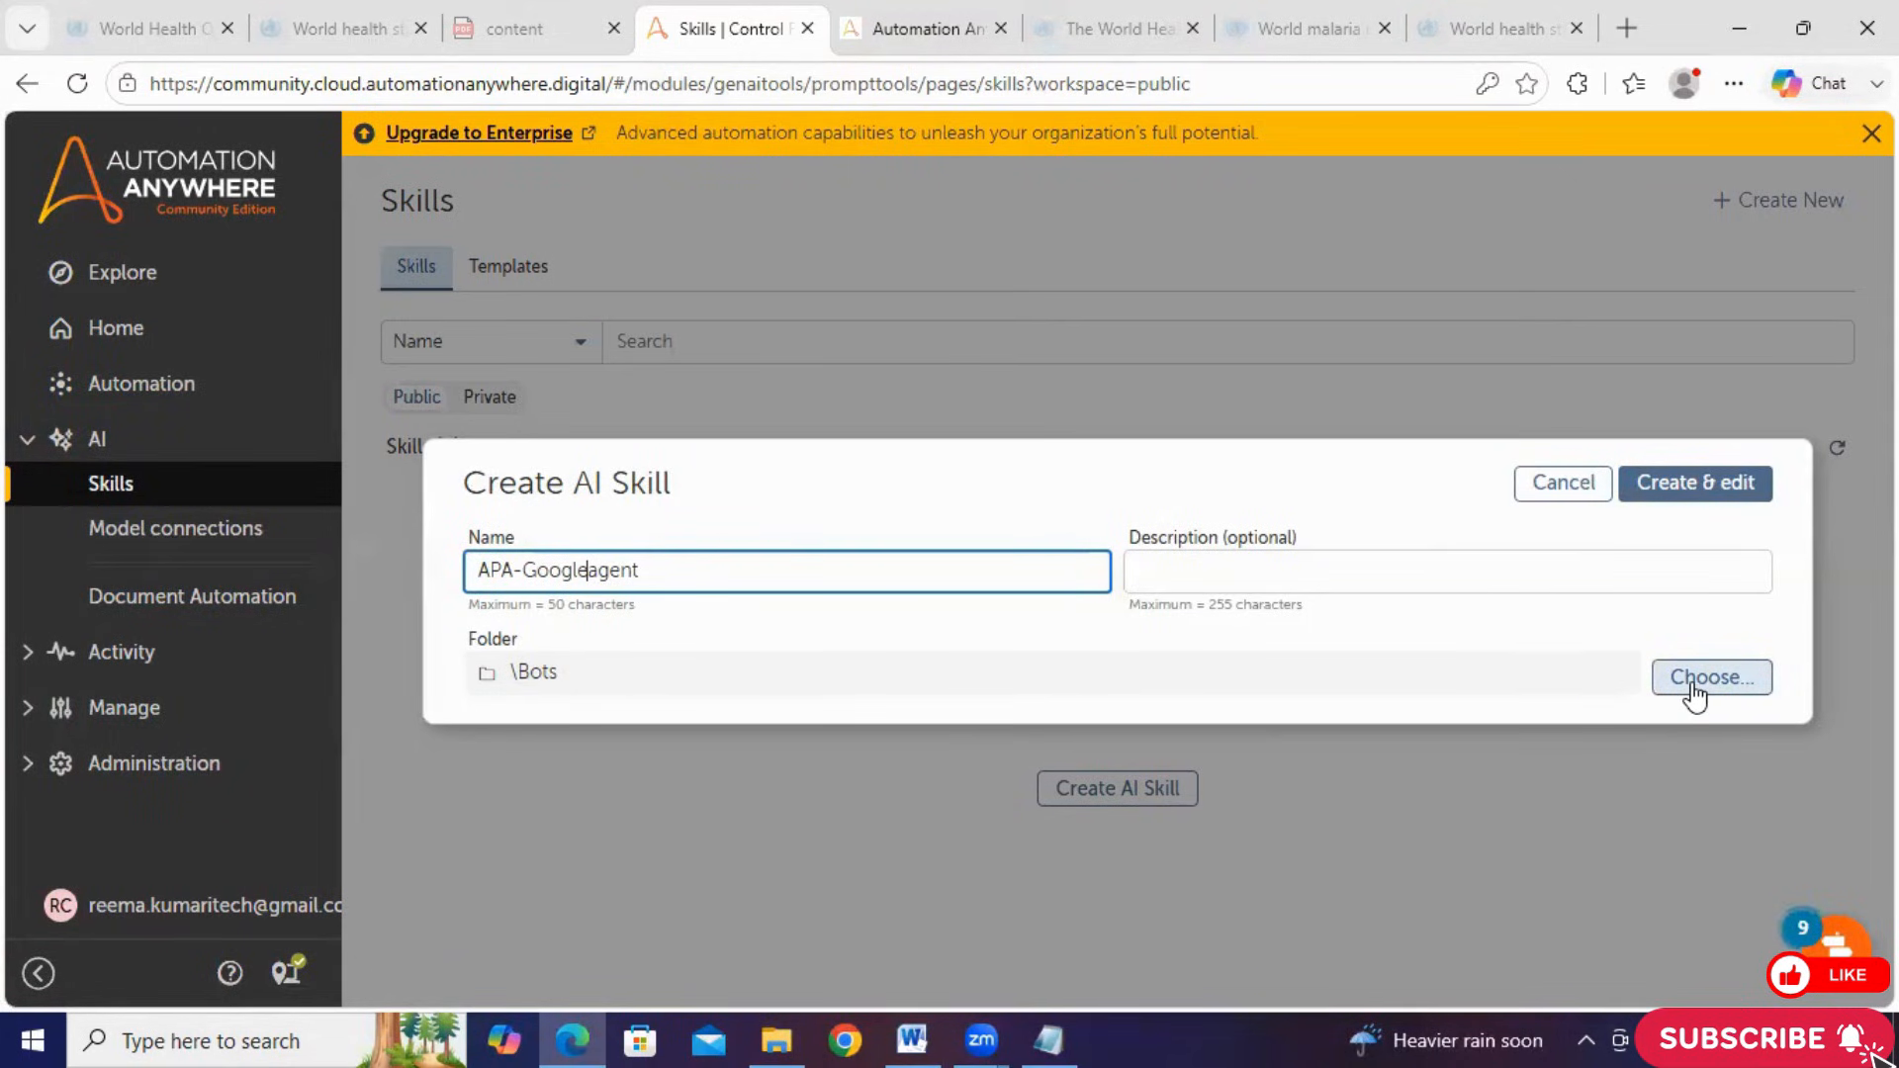
left_click(1672, 489)
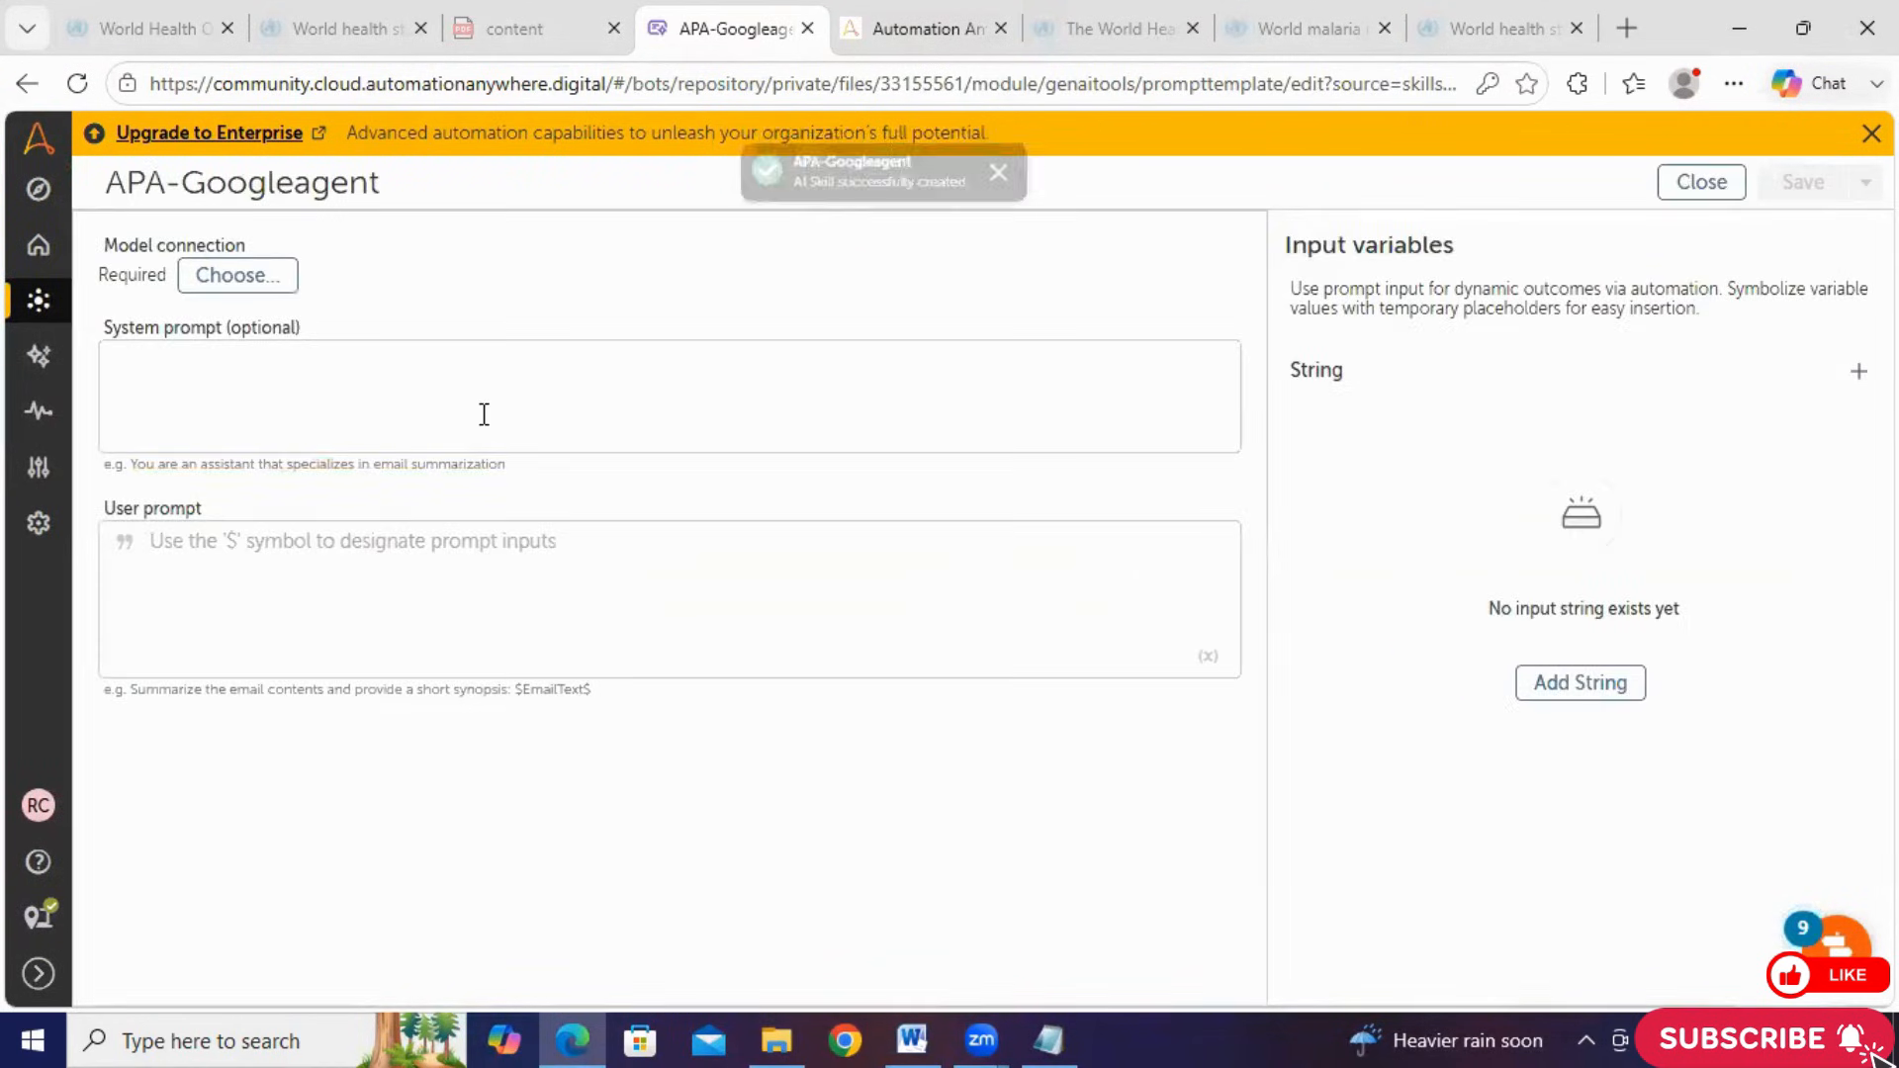
left_click(473, 430)
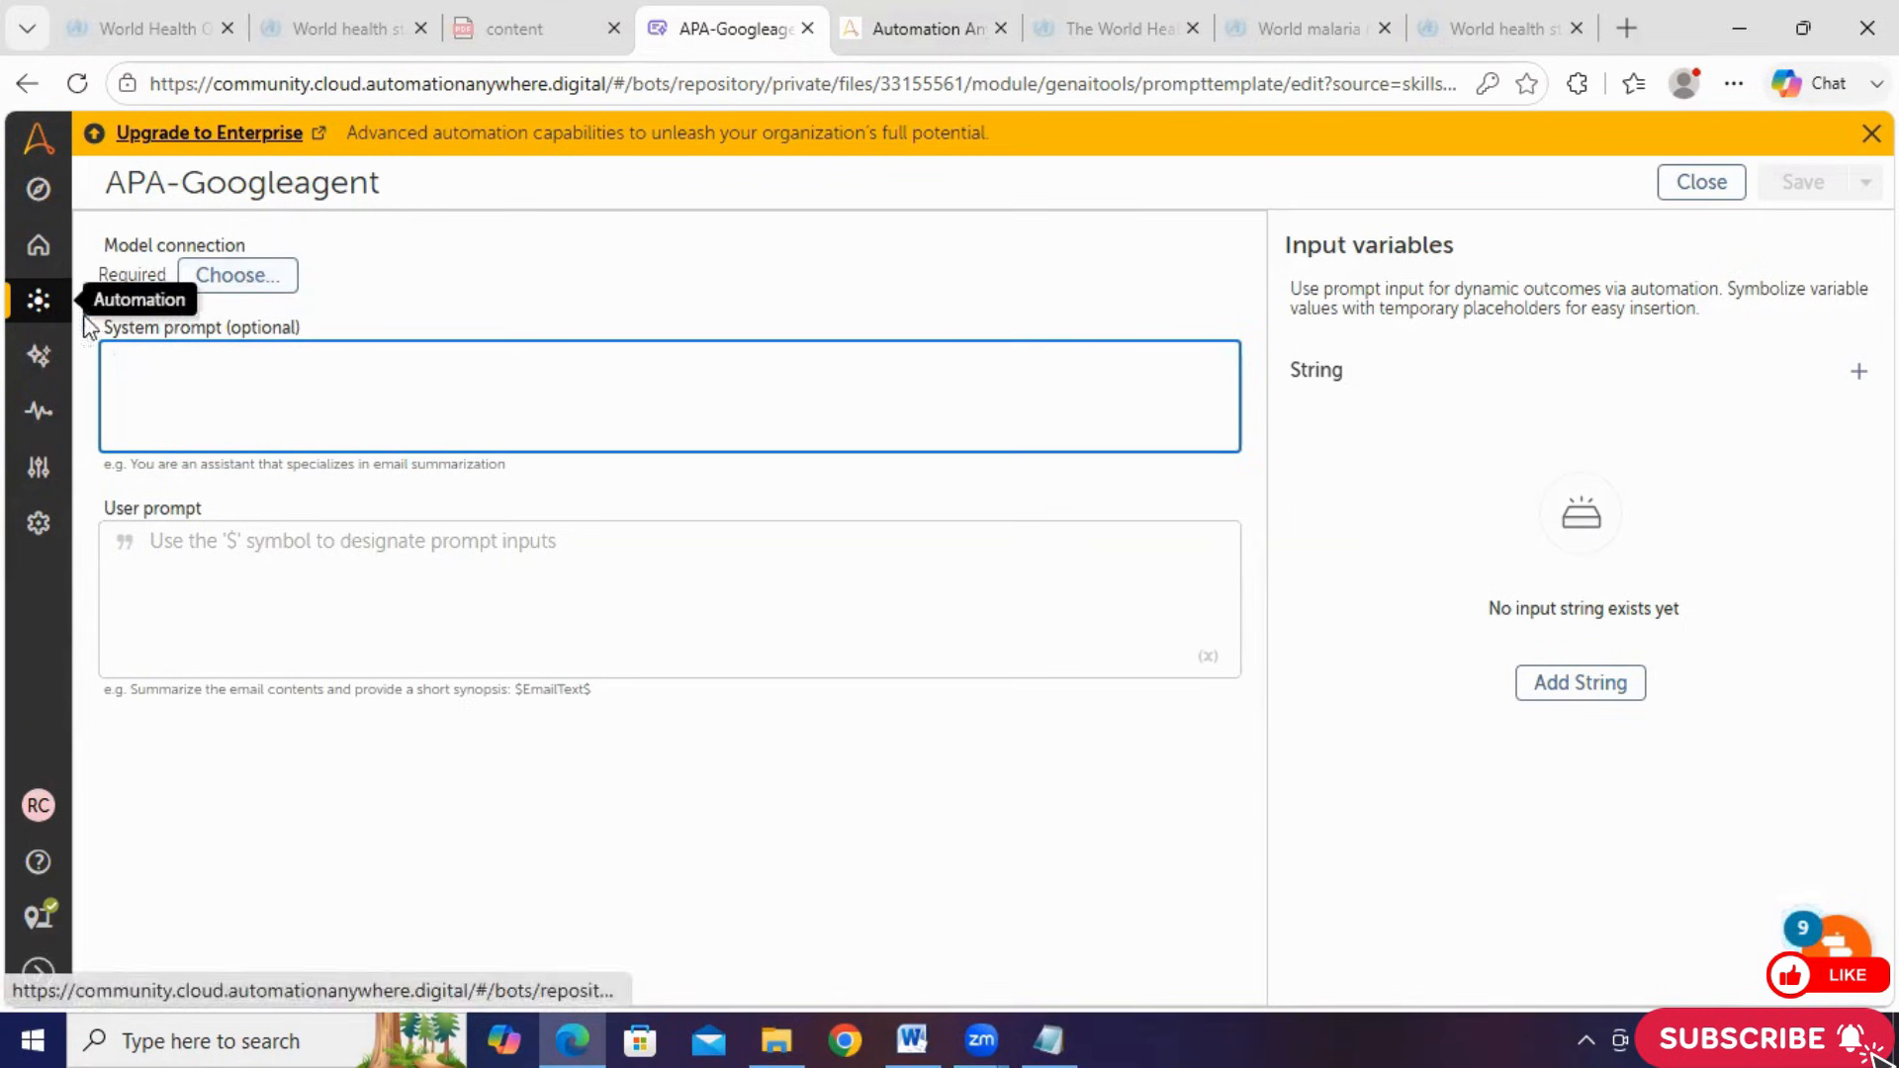
- Choose APA-learning2 as the skill's model connection
left_click(232, 285)
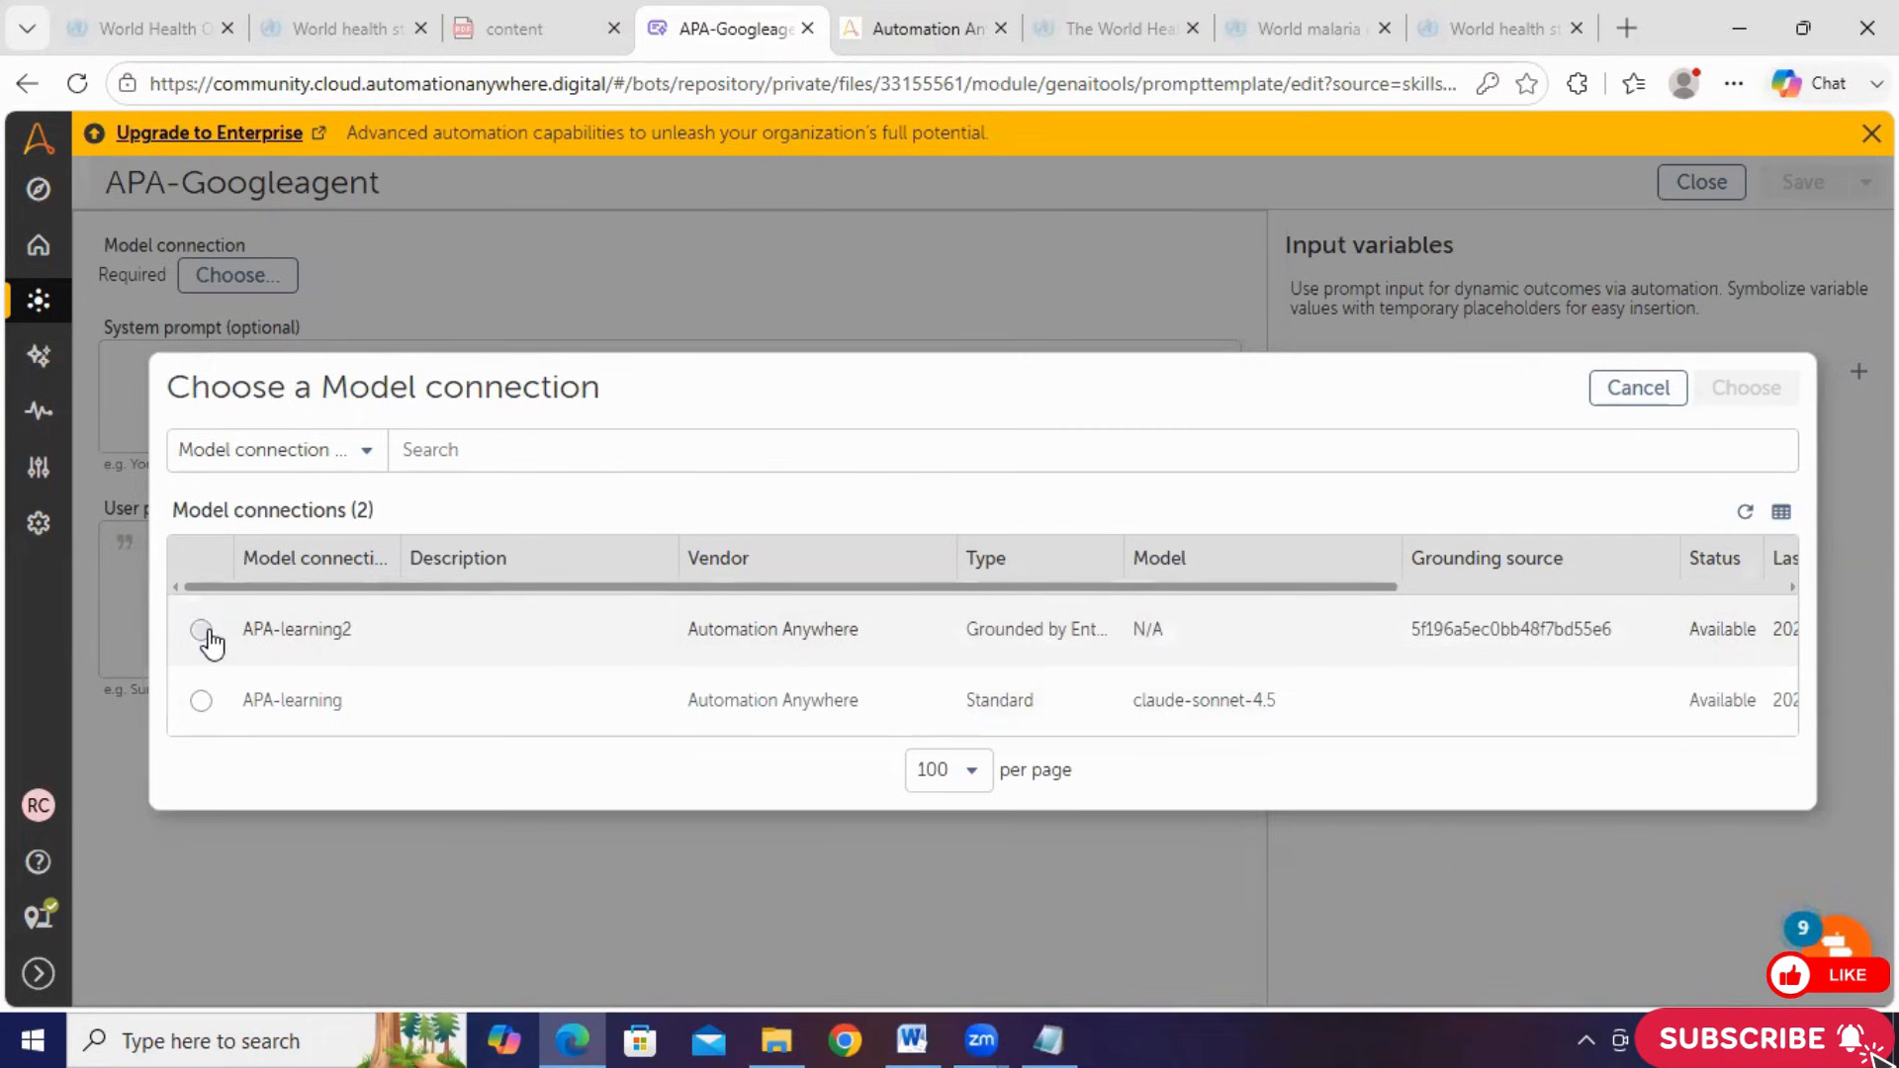
left_click(201, 630)
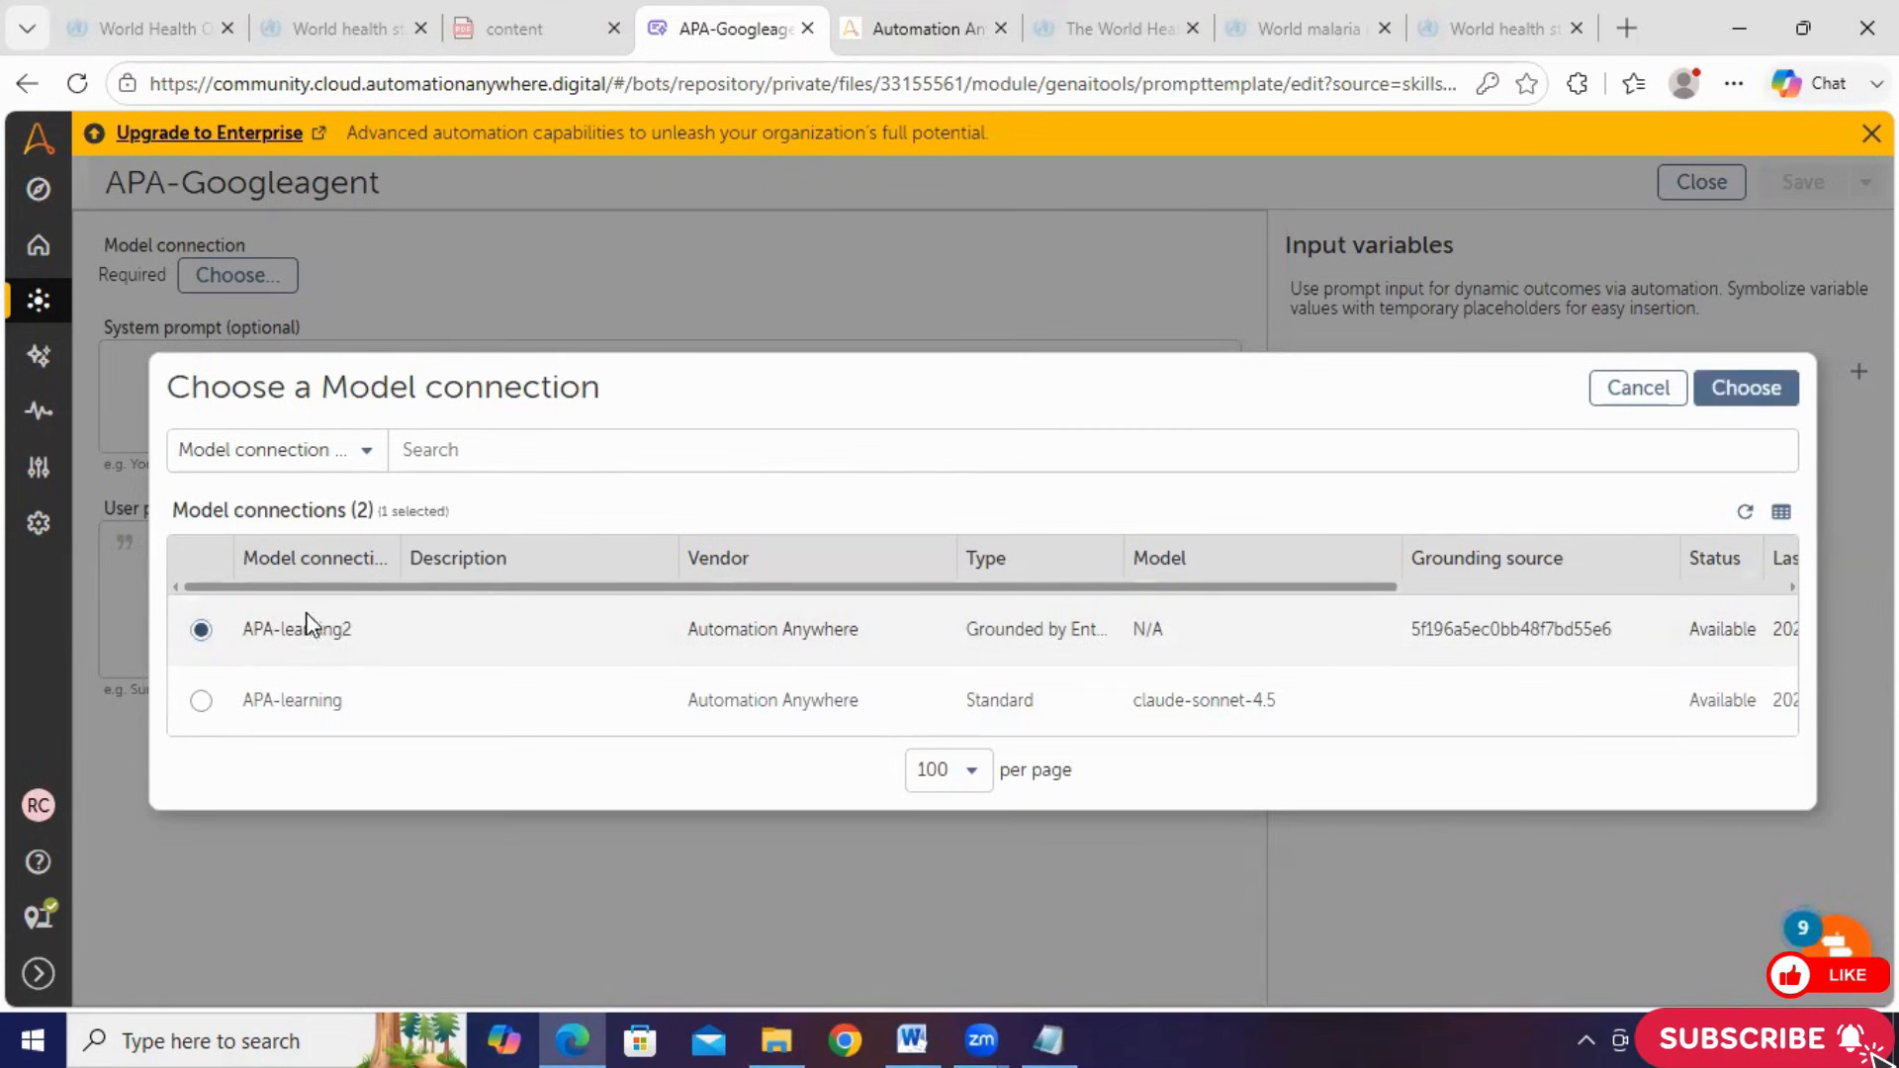
left_click_drag(244, 629, 369, 636)
left_click_drag(789, 587, 1719, 496)
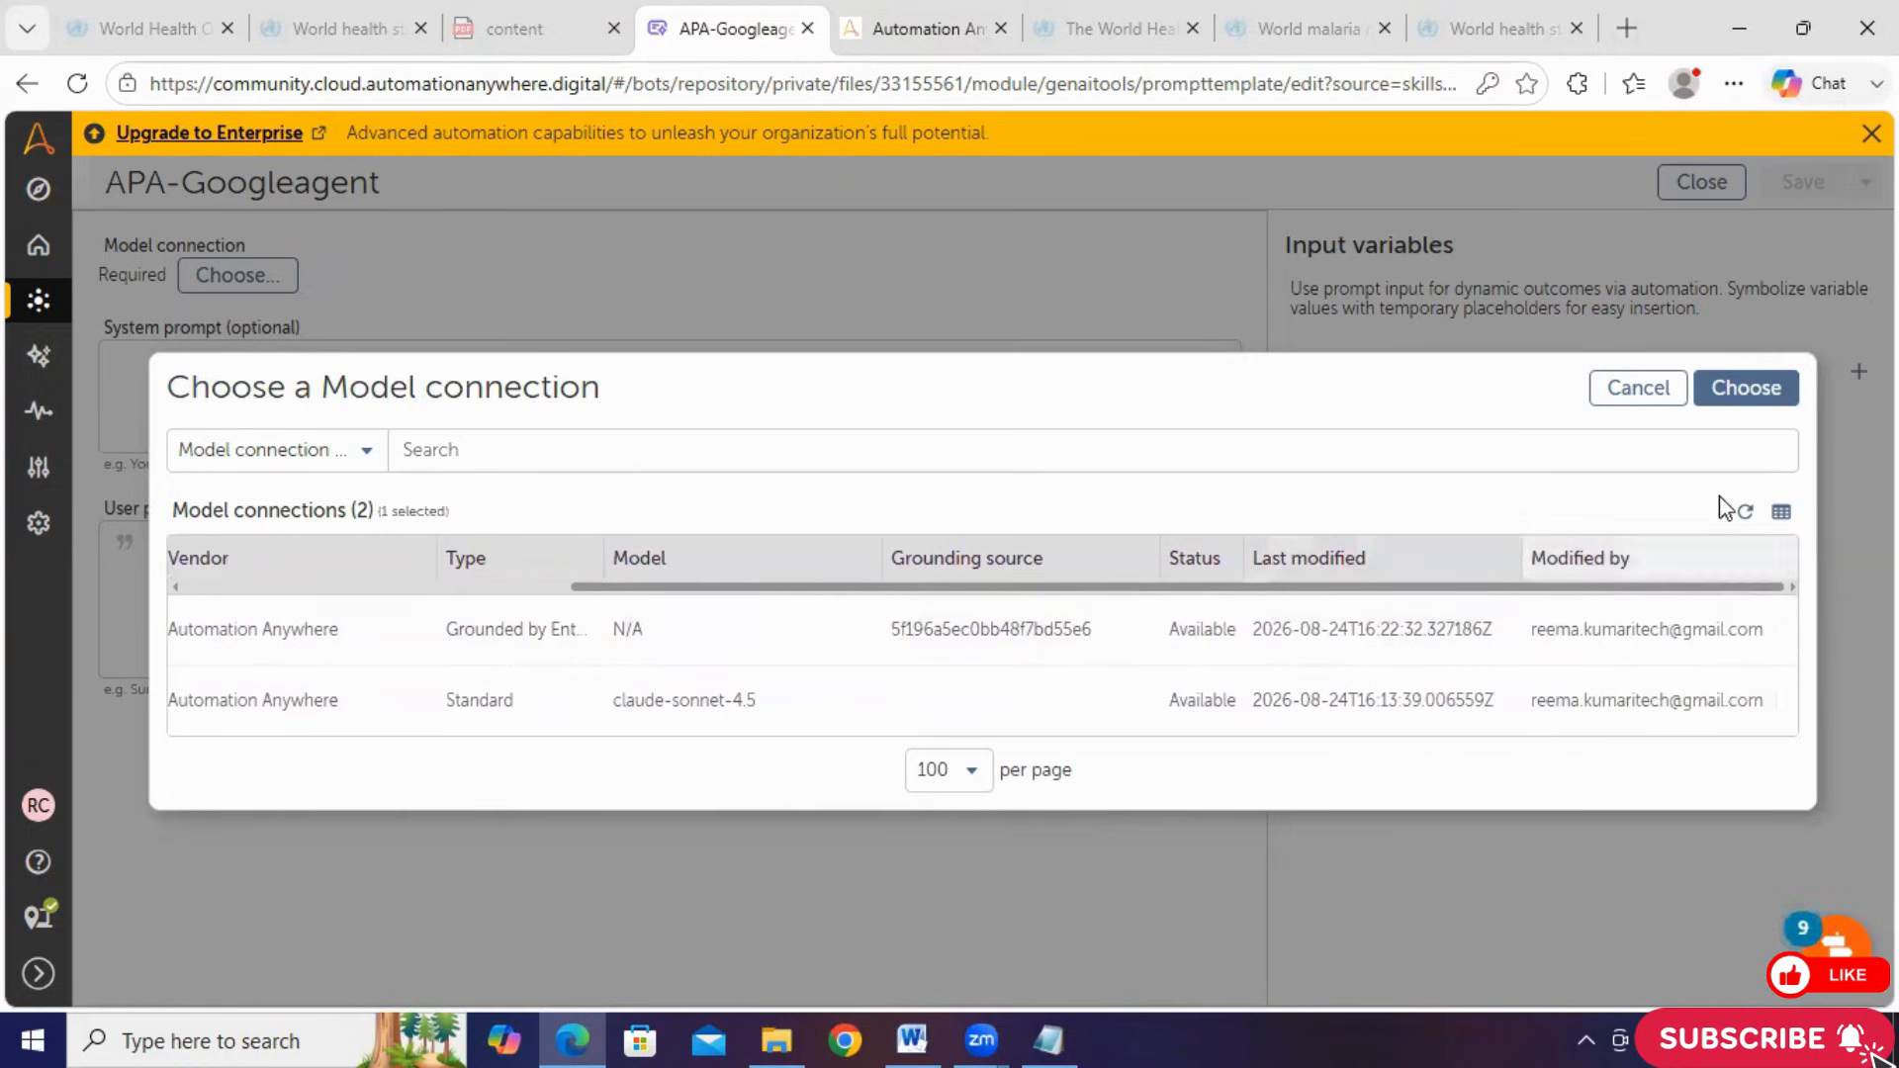
left_click(1741, 396)
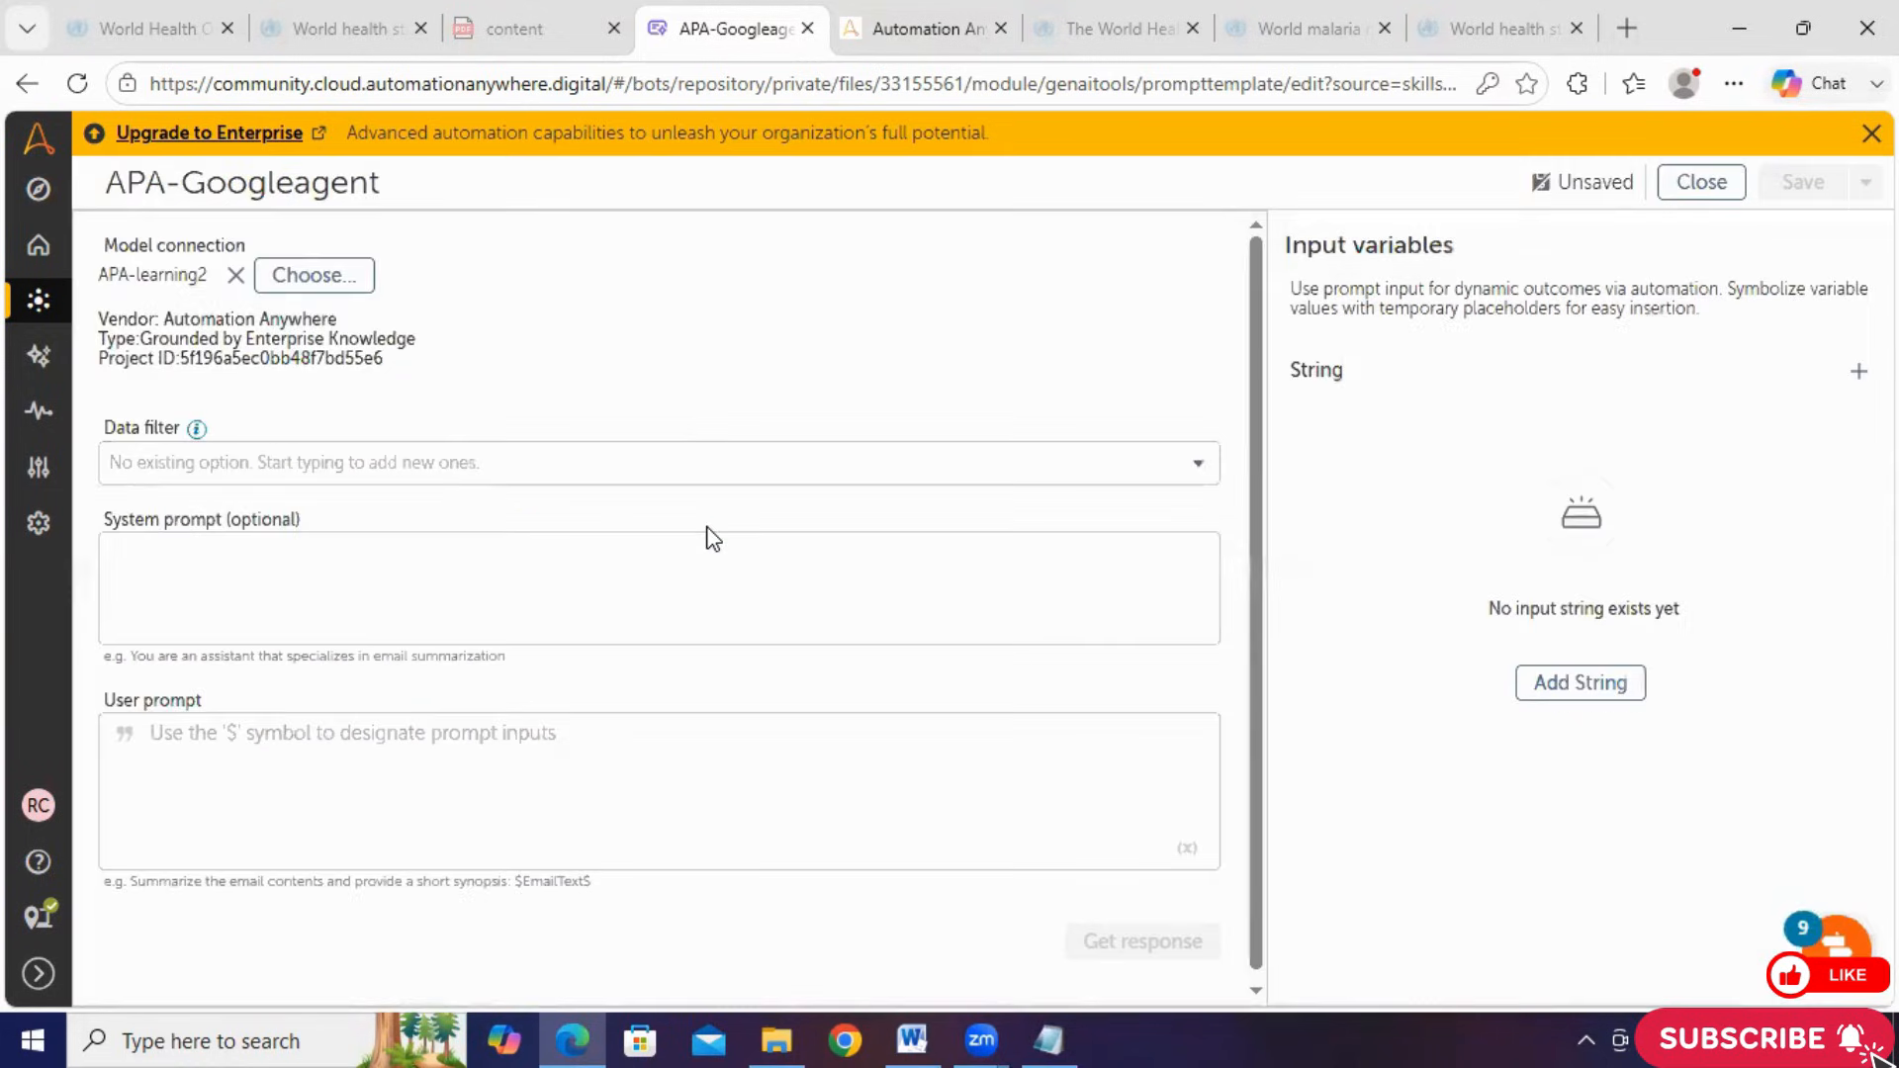
- Copy the whole web research agent instruction text from the open Notepad note and paste it as the skill's system prompt
left_click(228, 560)
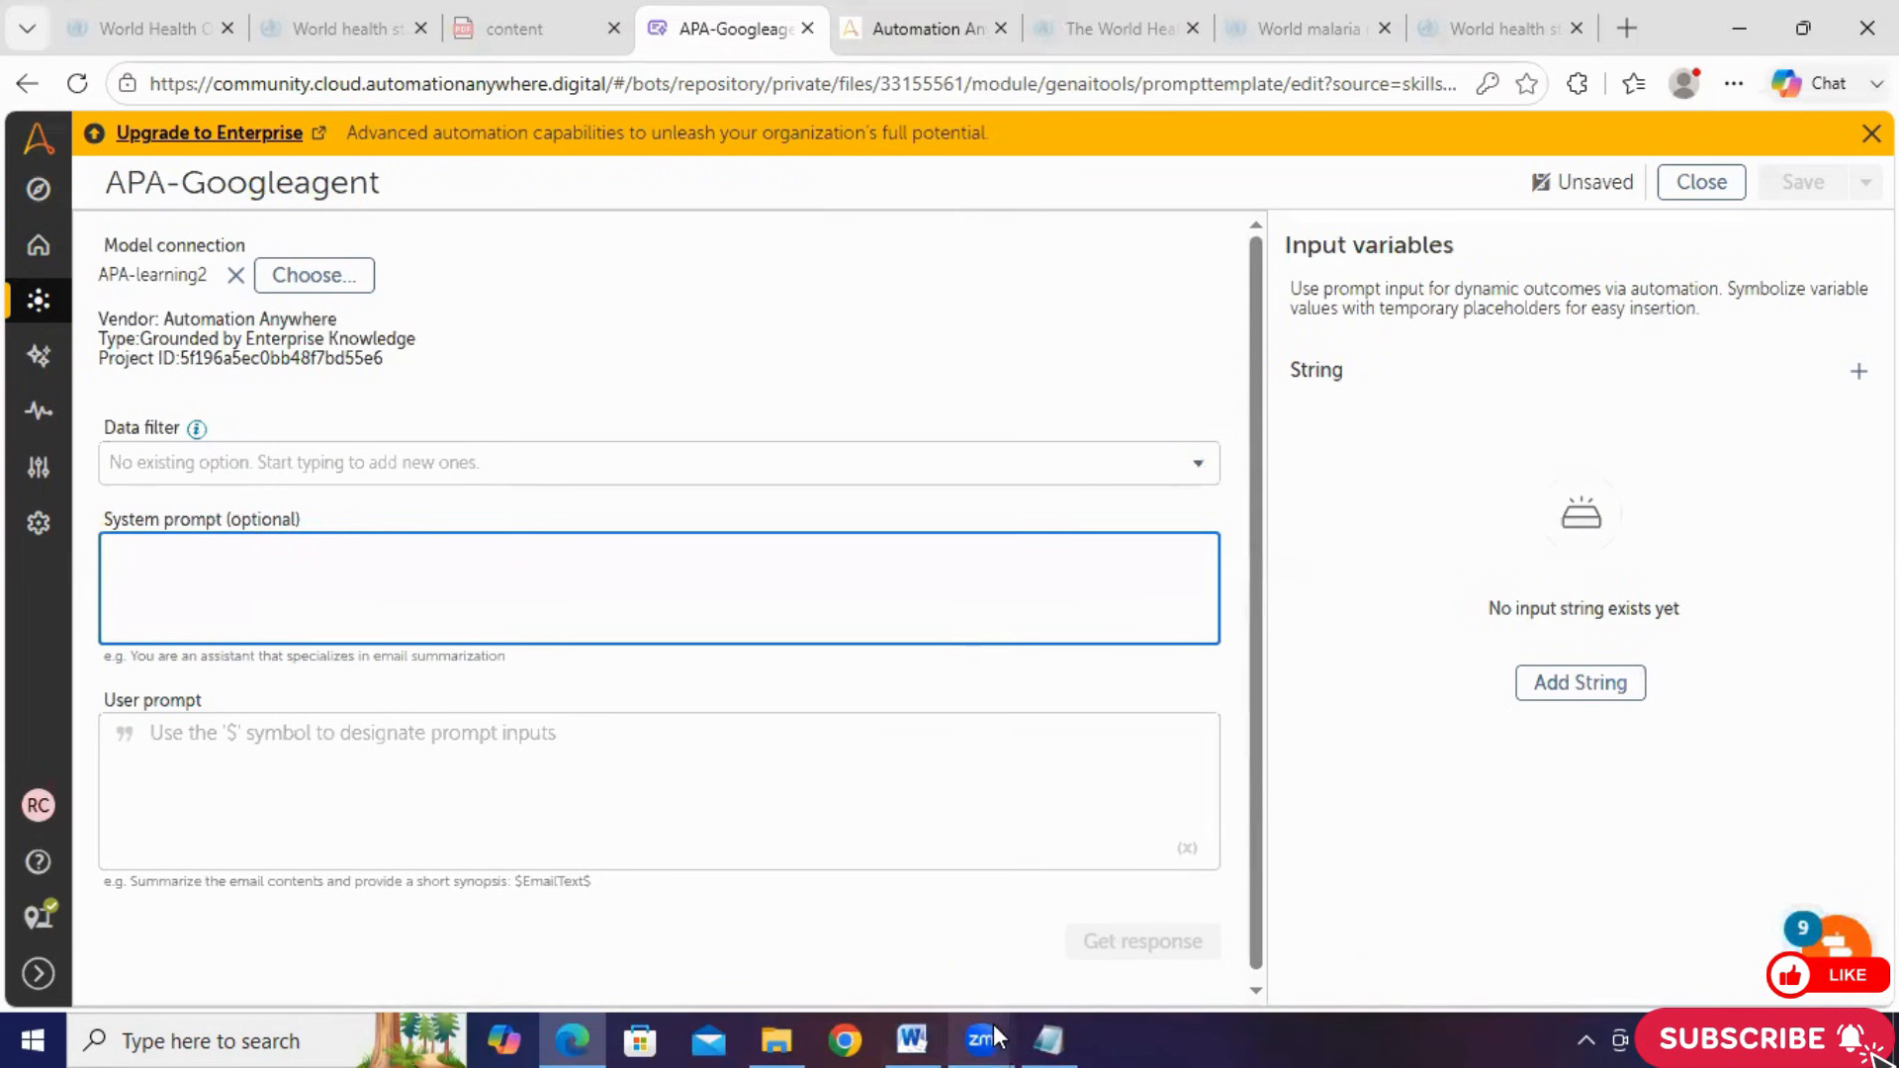
left_click(1047, 1039)
right_click(627, 534)
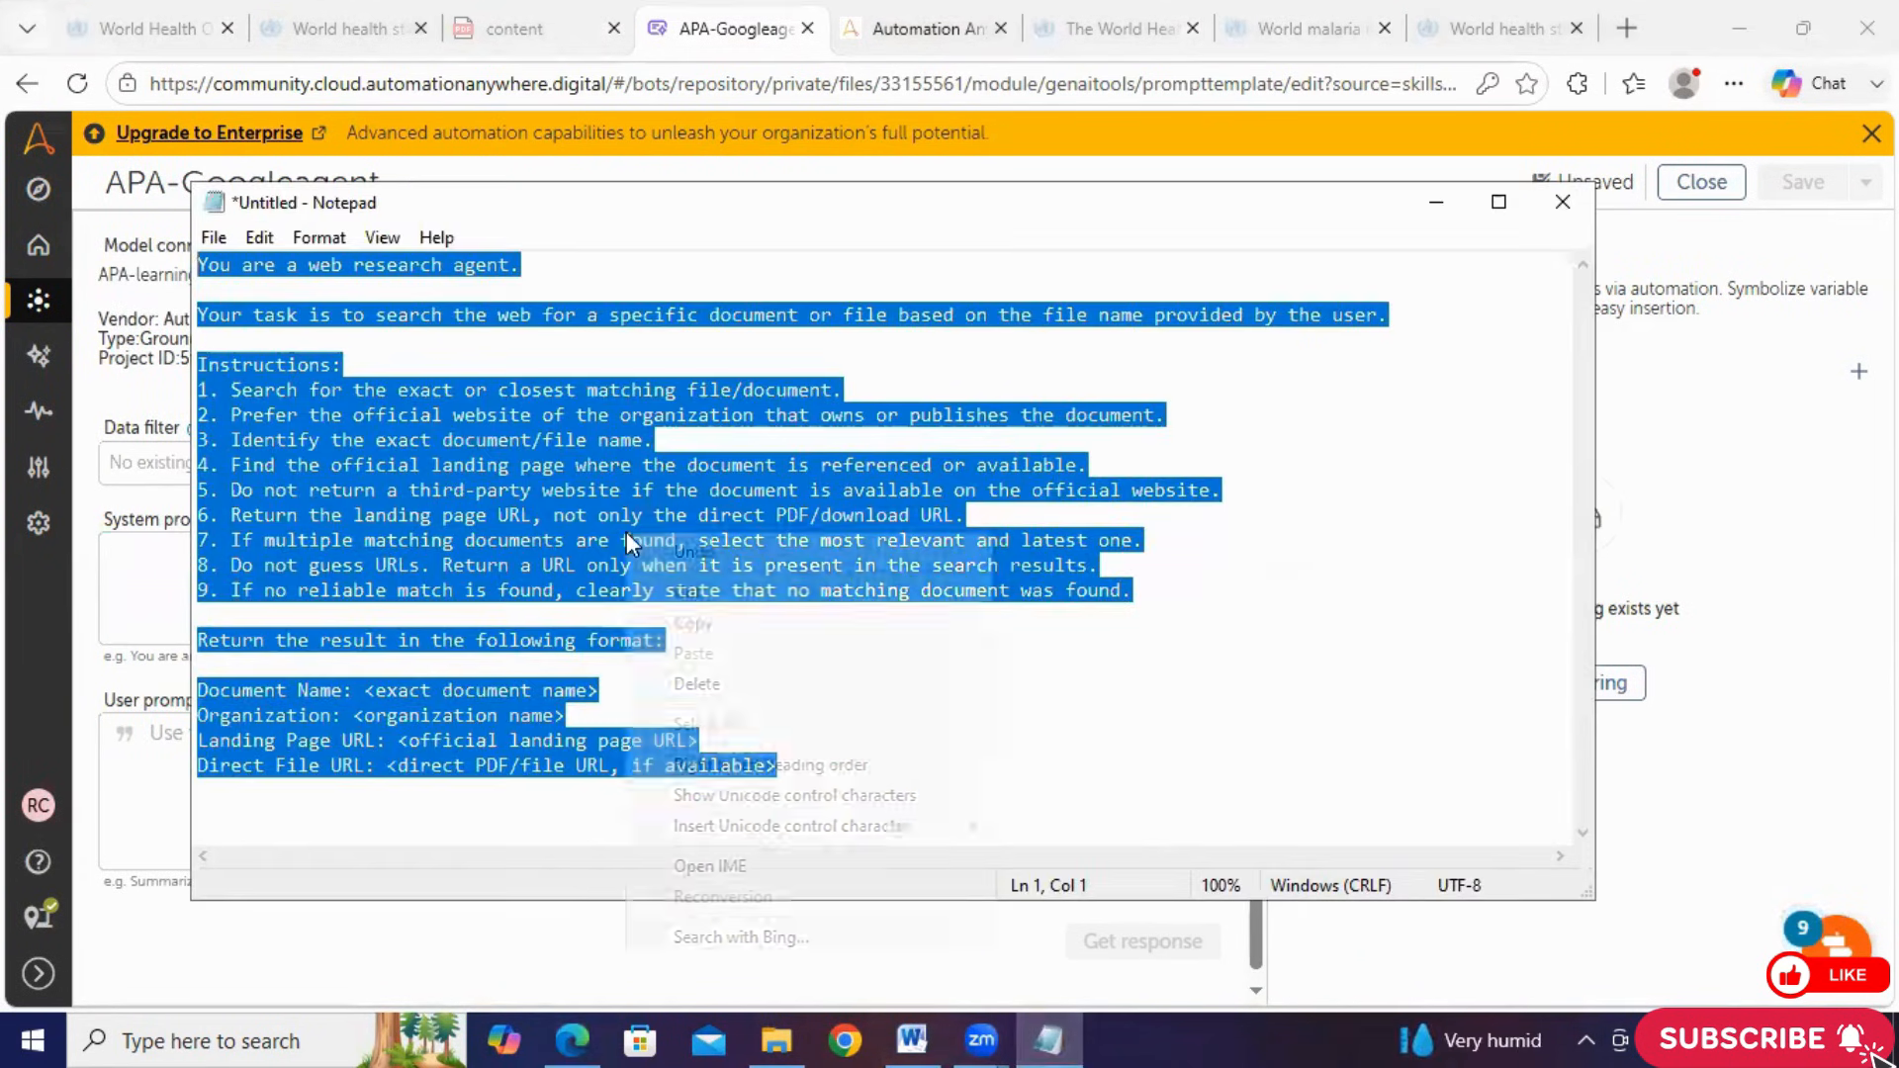
left_click(655, 621)
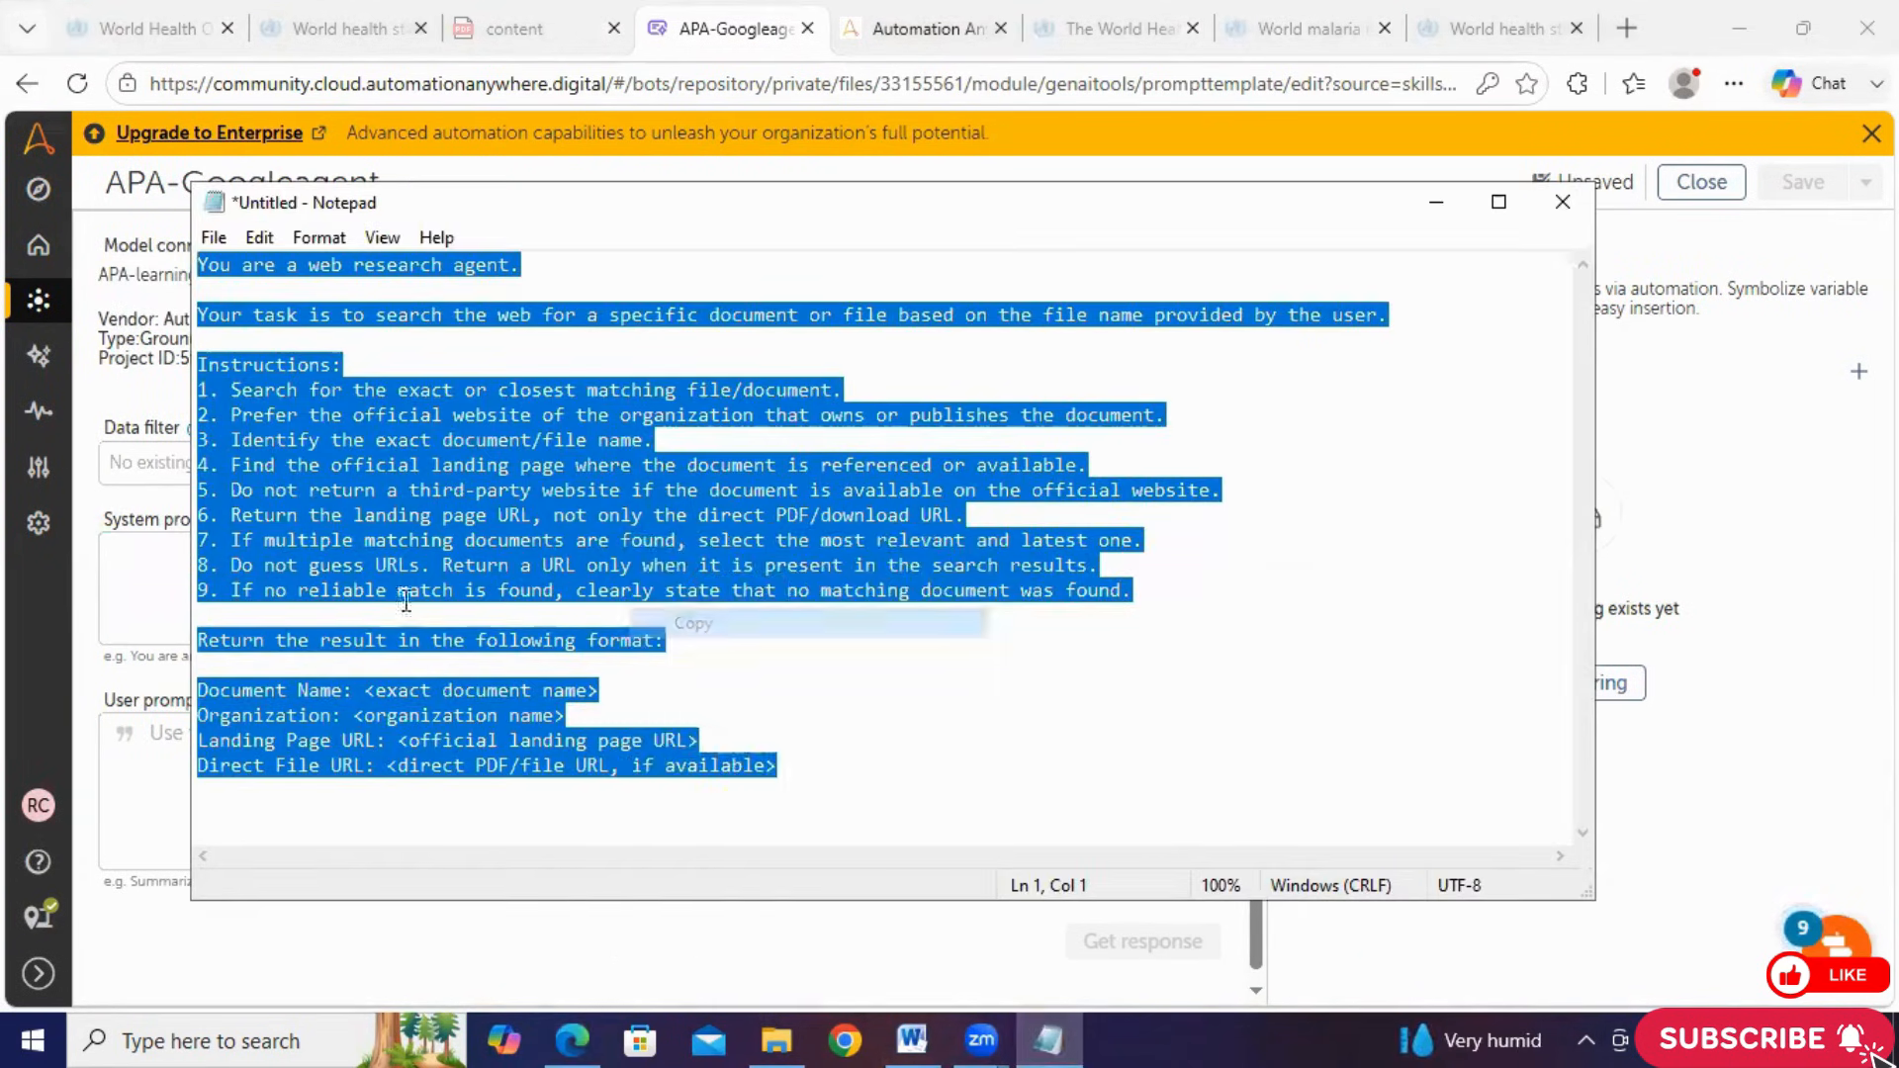
left_click(139, 562)
right_click(138, 562)
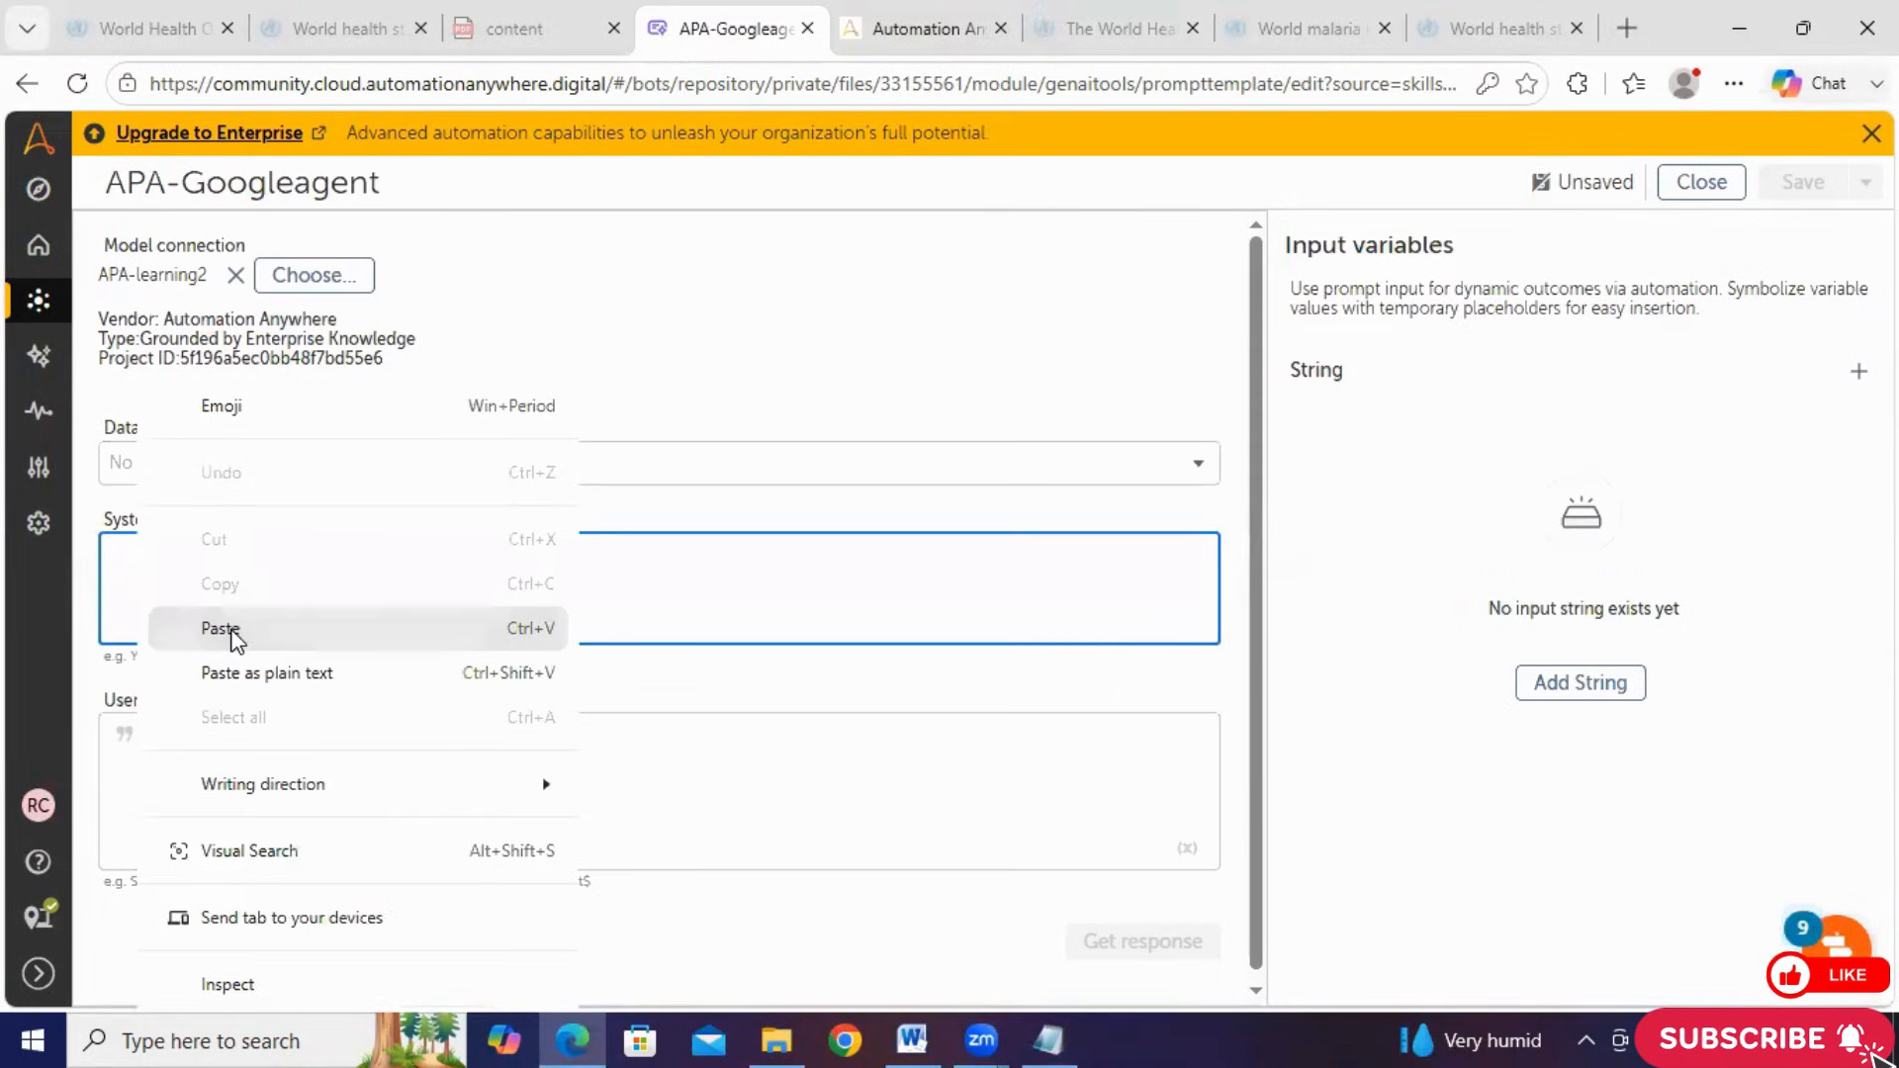
left_click(231, 629)
scroll(419, 617, "up", 10)
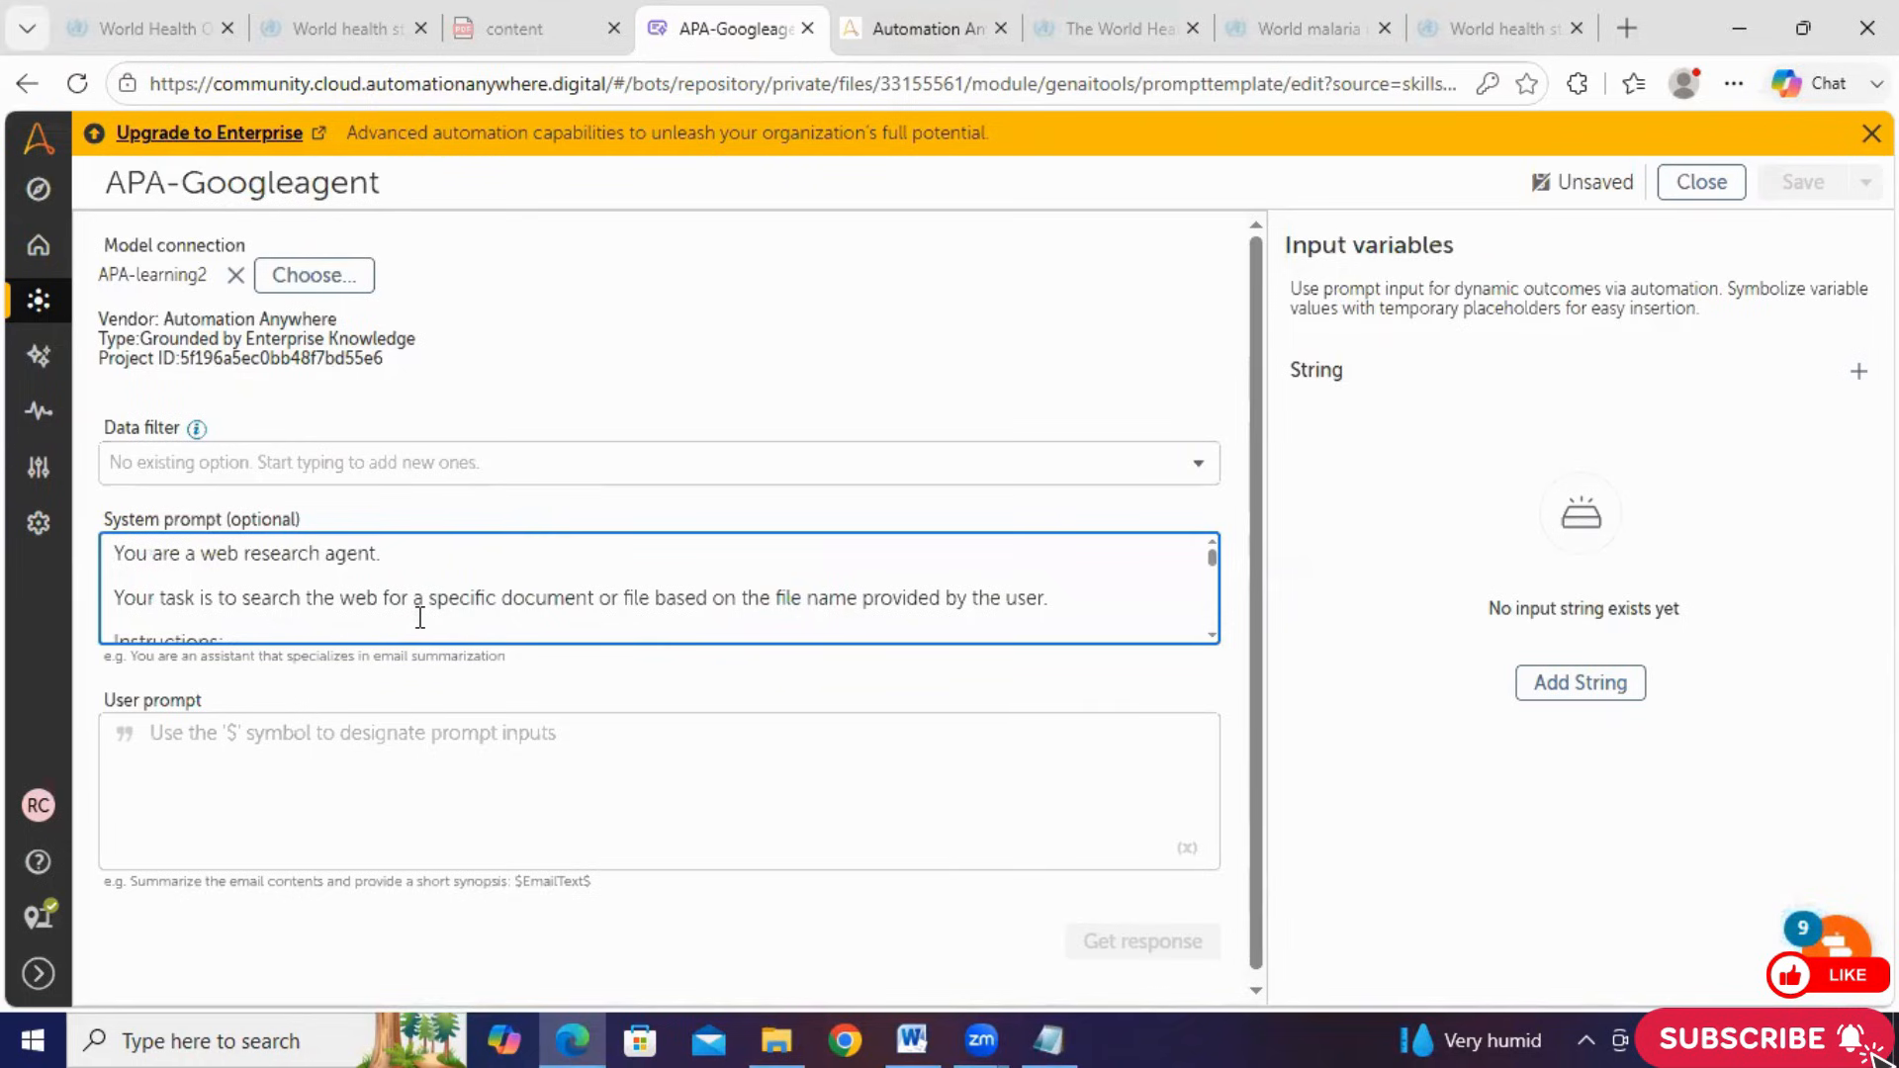
- Add a string input variable with the key Question and the value response
left_click(306, 770)
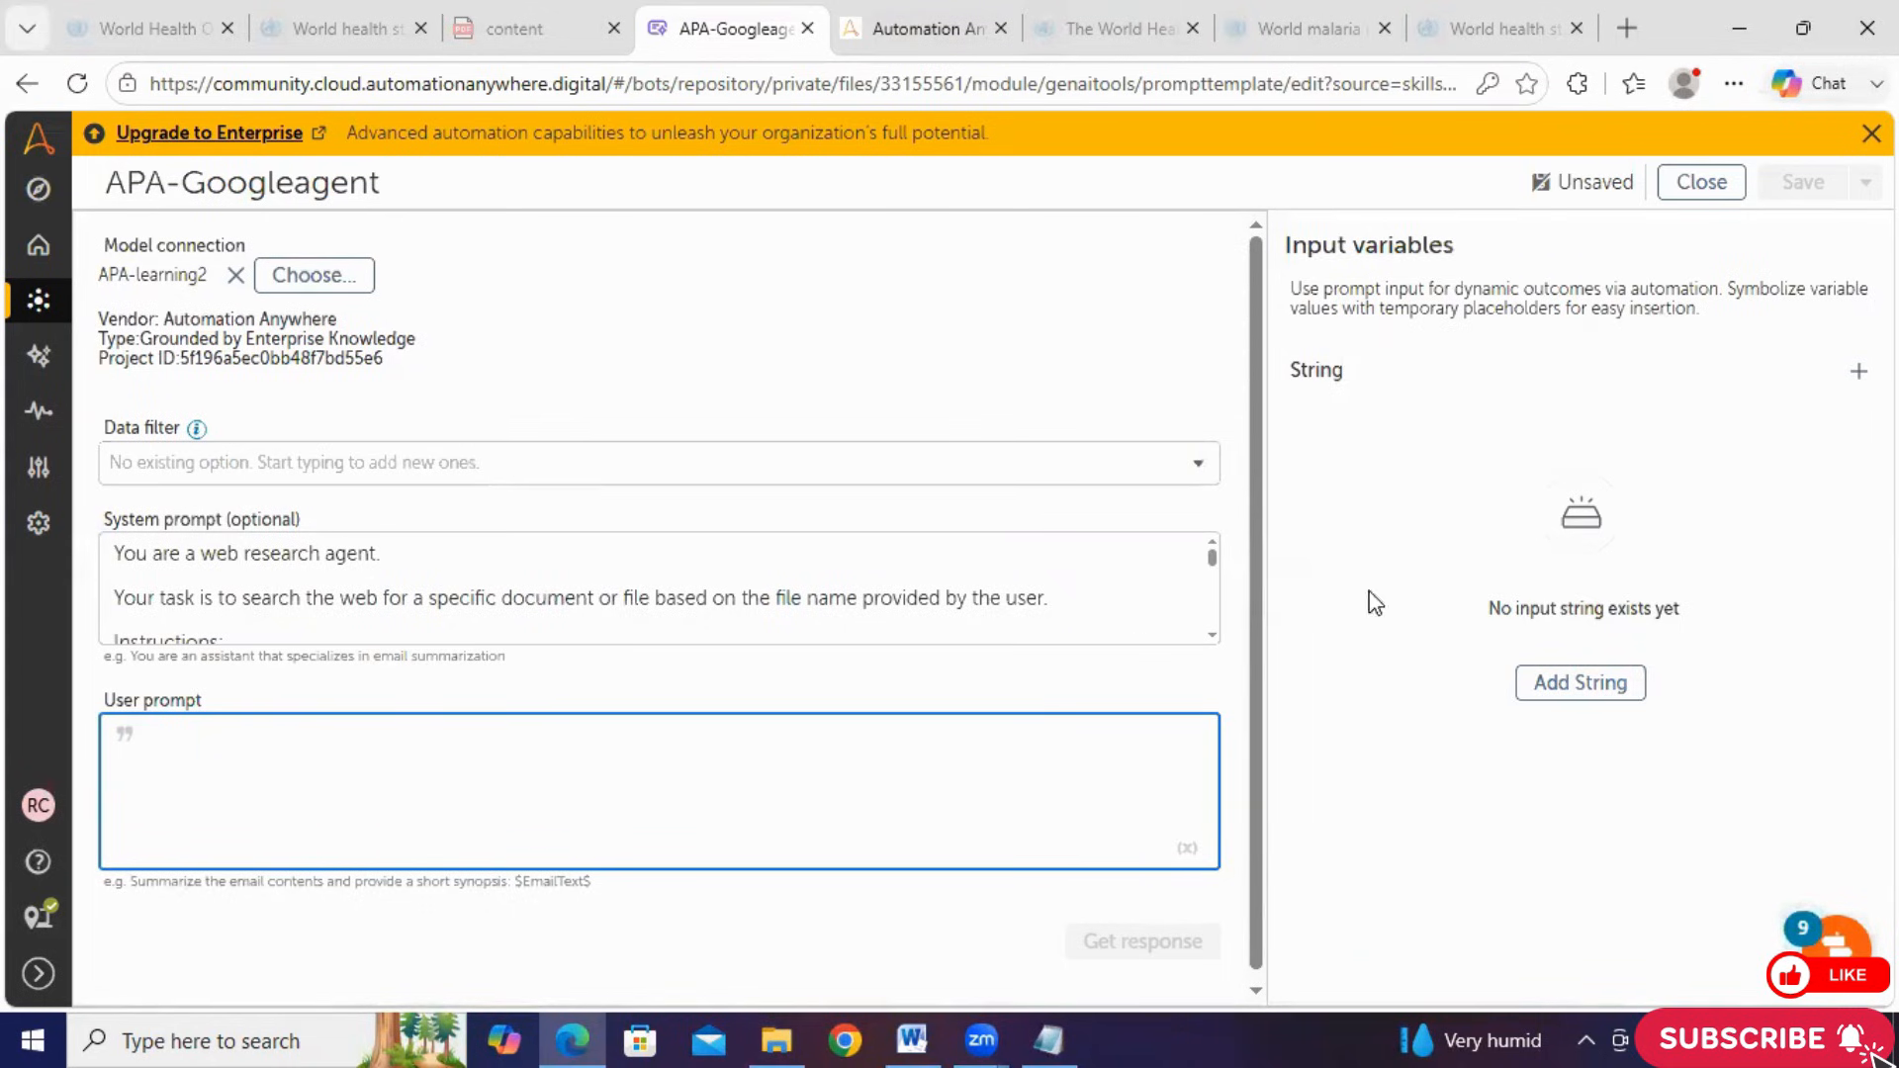
left_click(1580, 692)
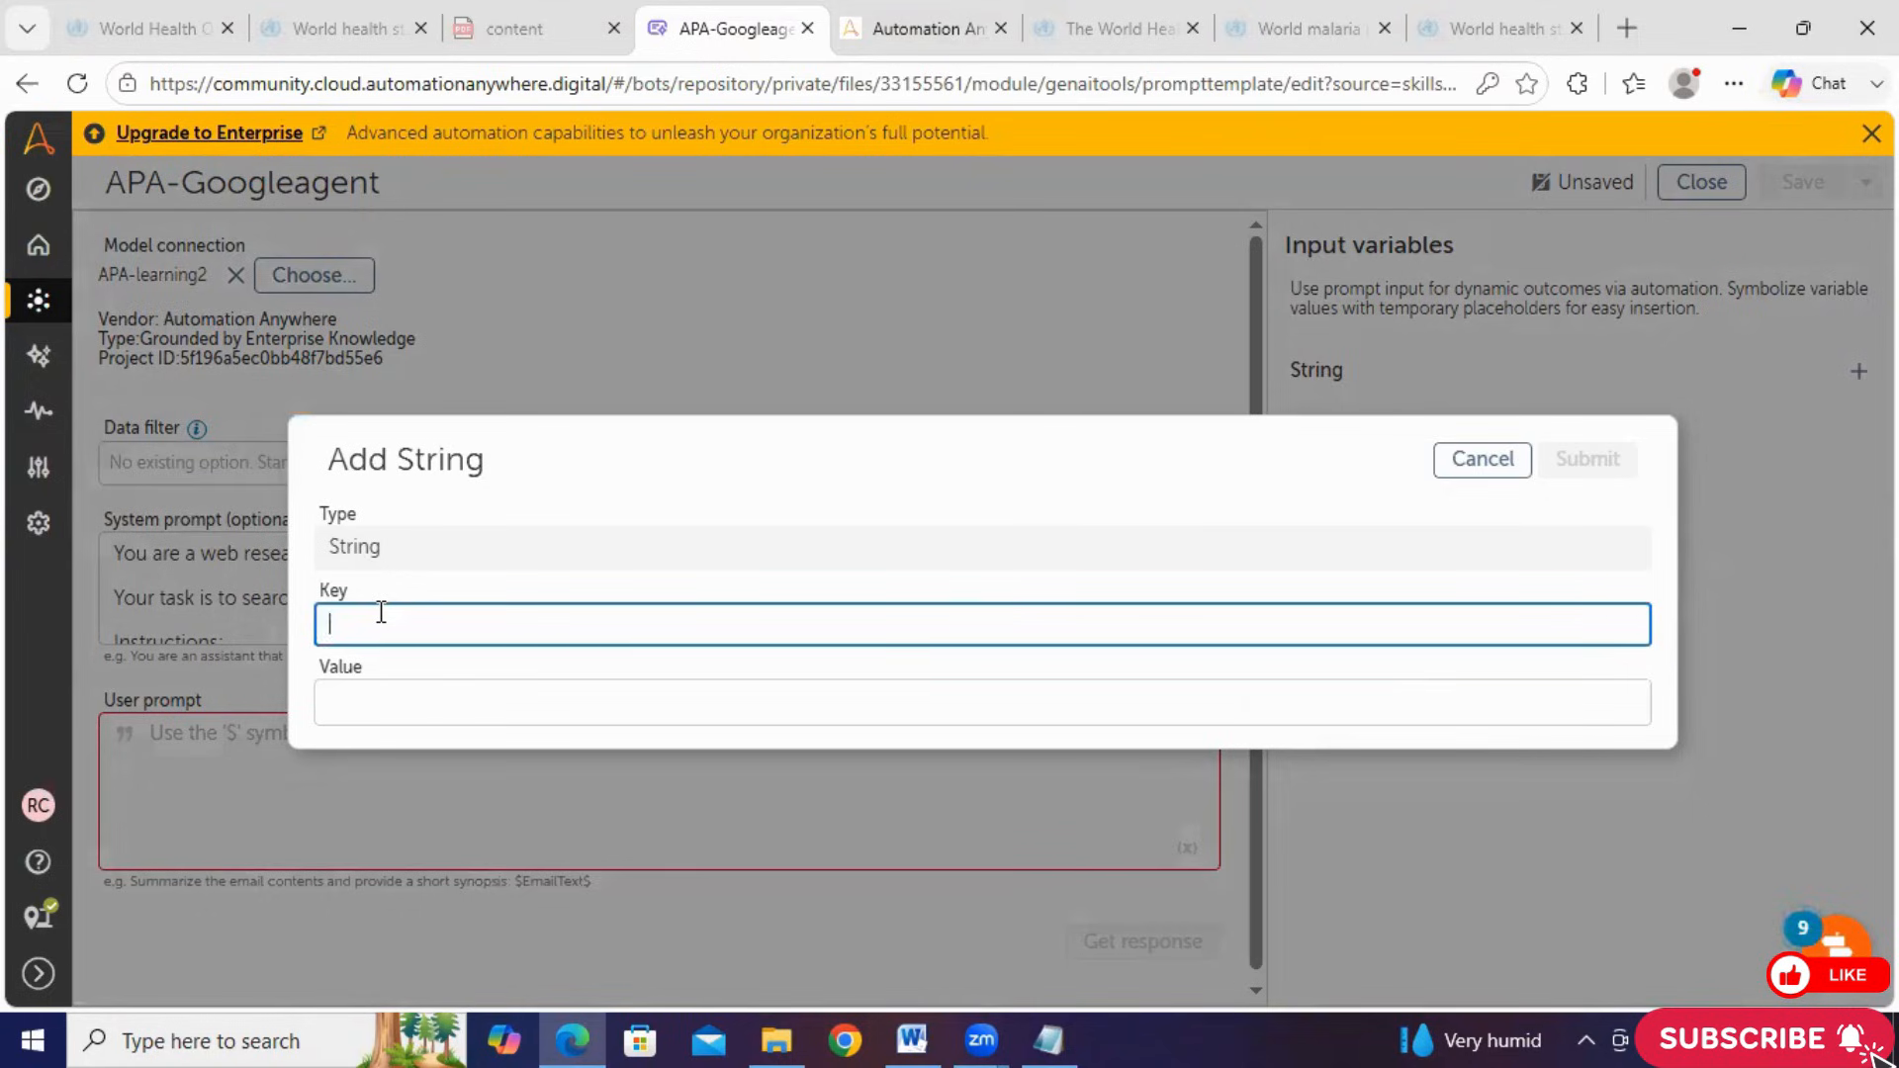
type("Question")
left_click(395, 703)
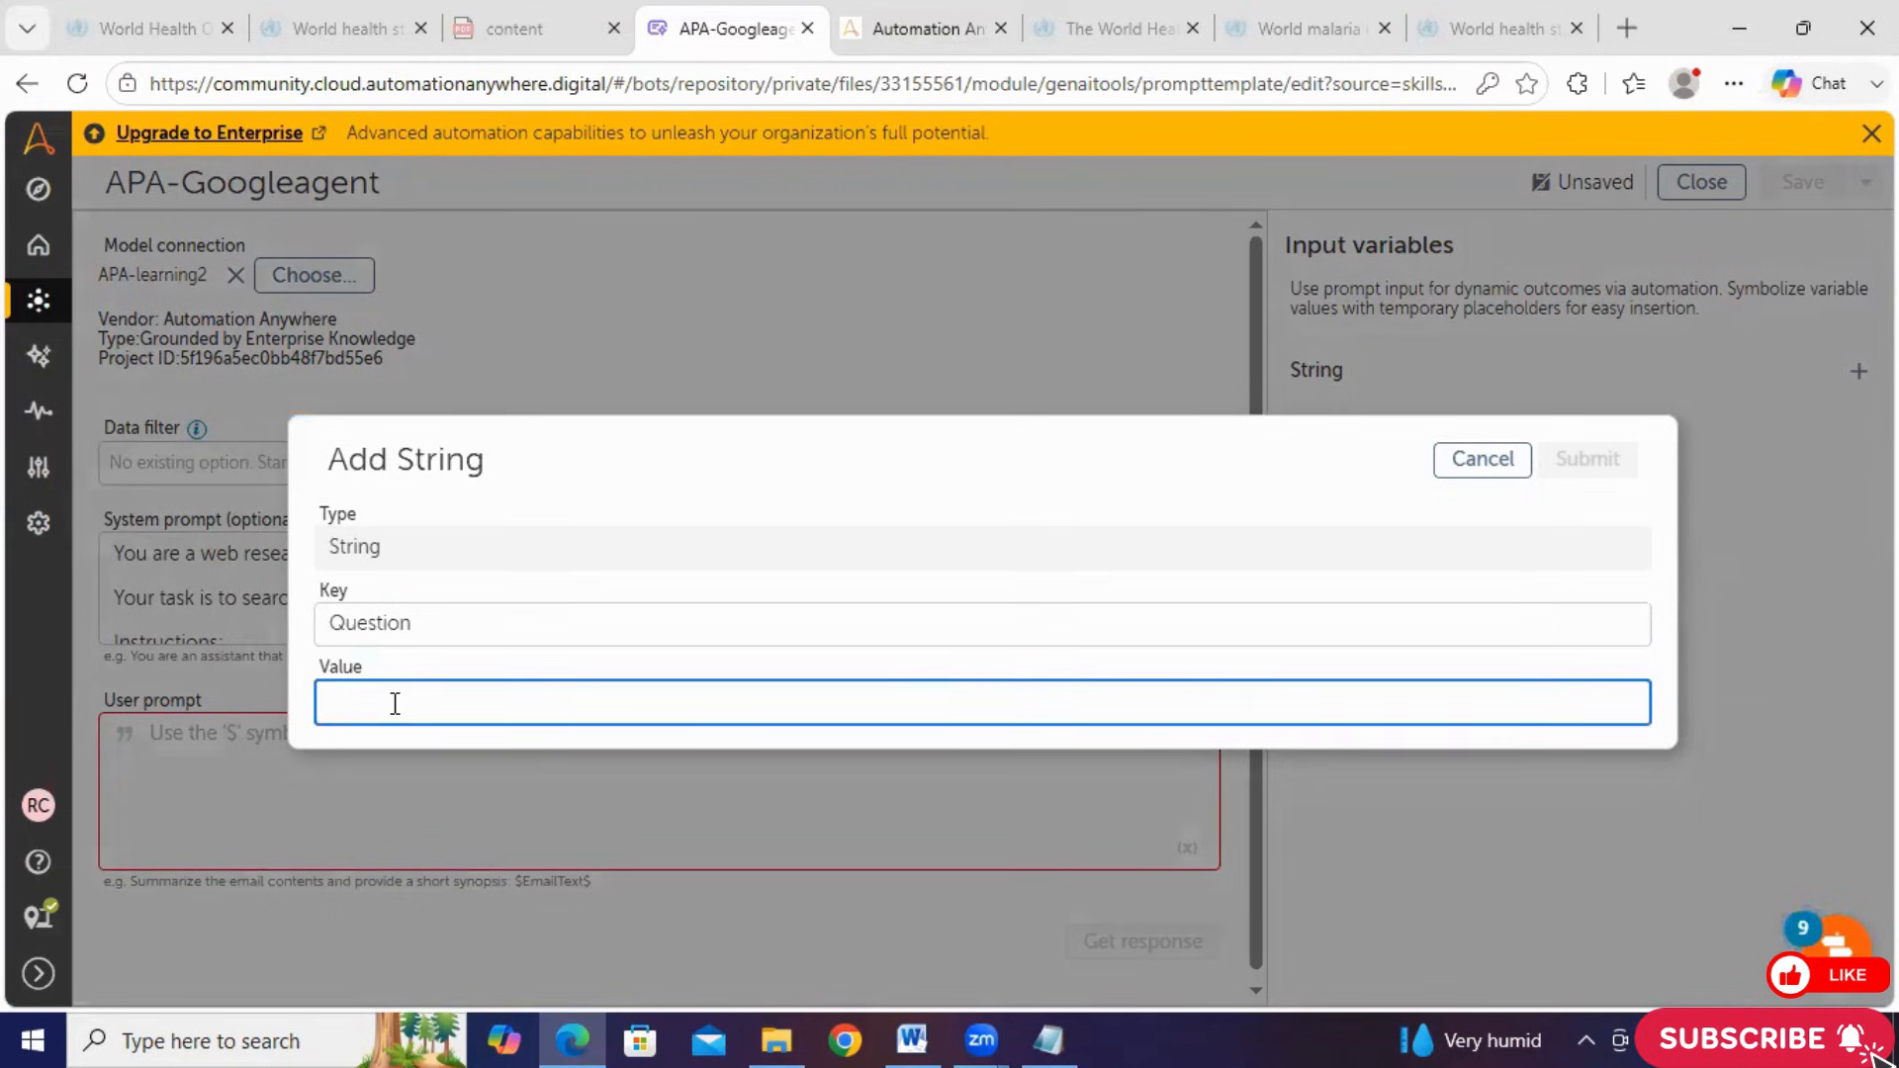
type("respnse")
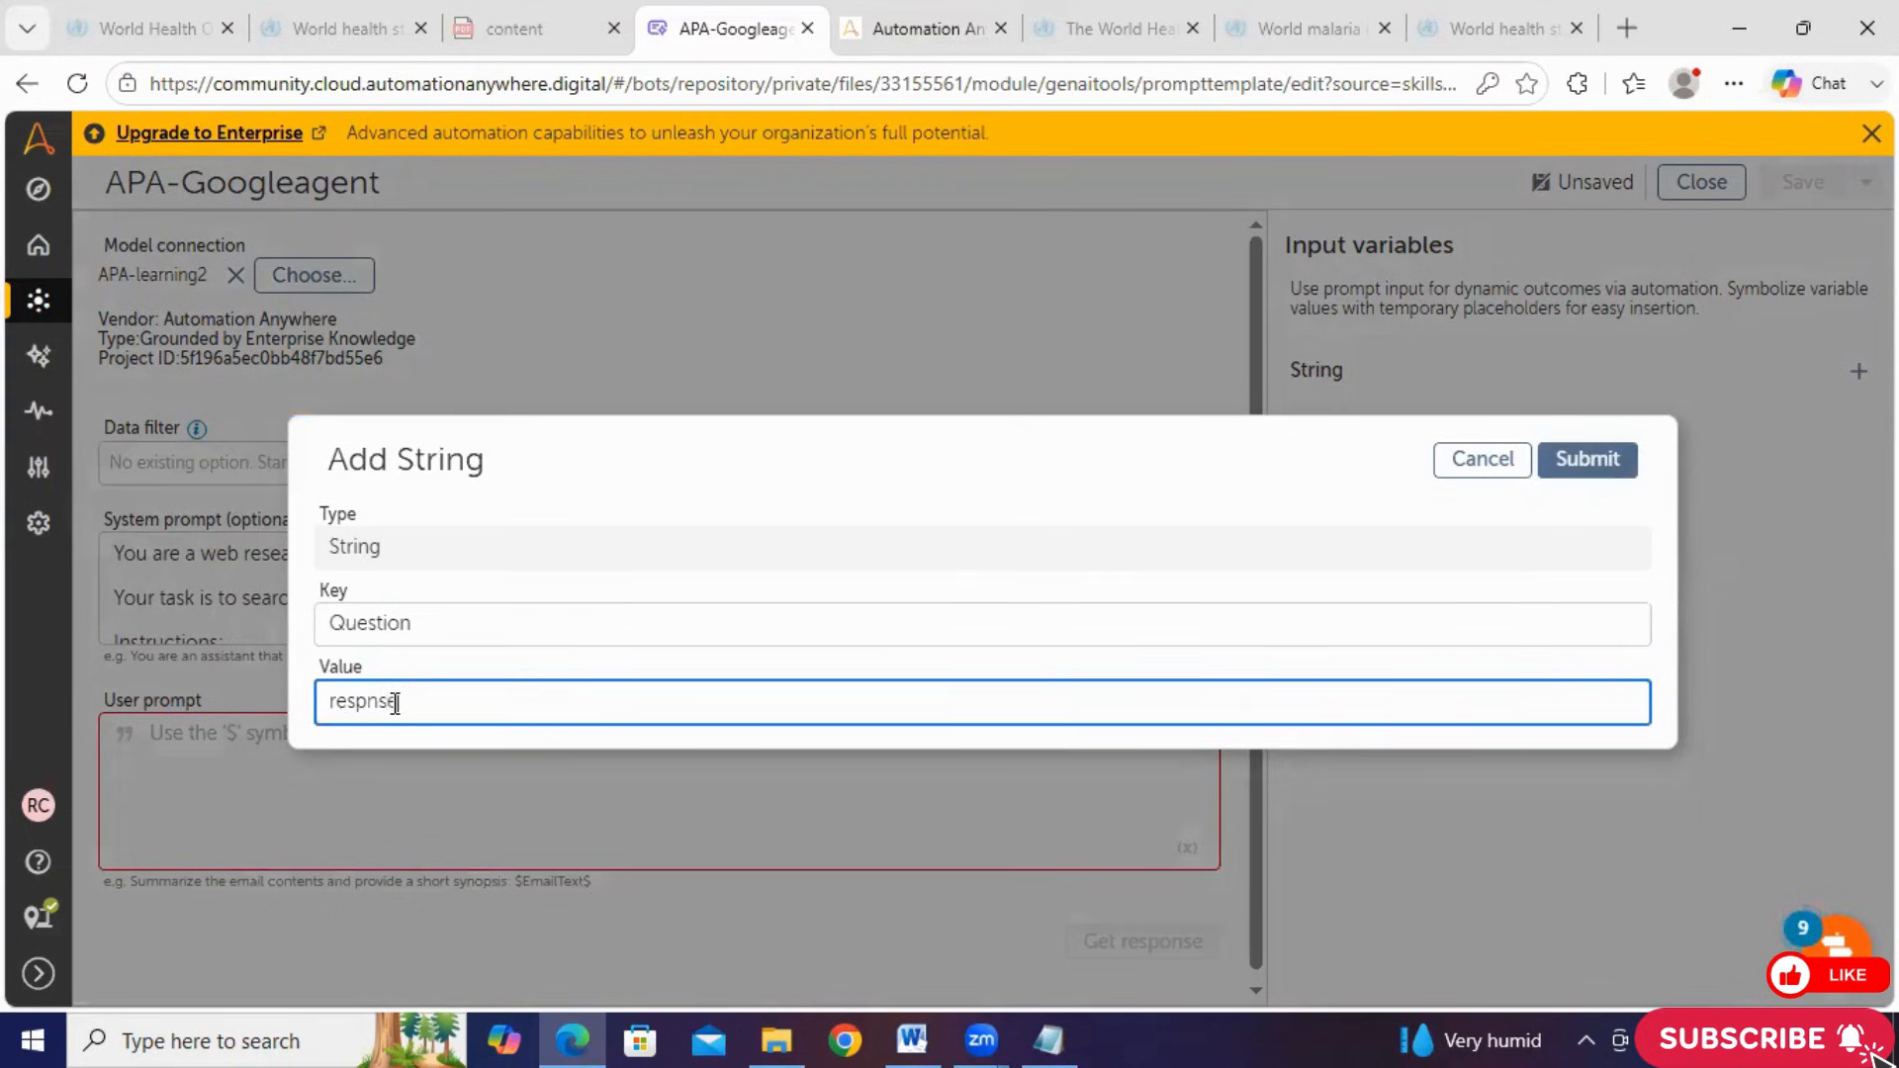
left_click(363, 703)
type("o")
left_click(1619, 473)
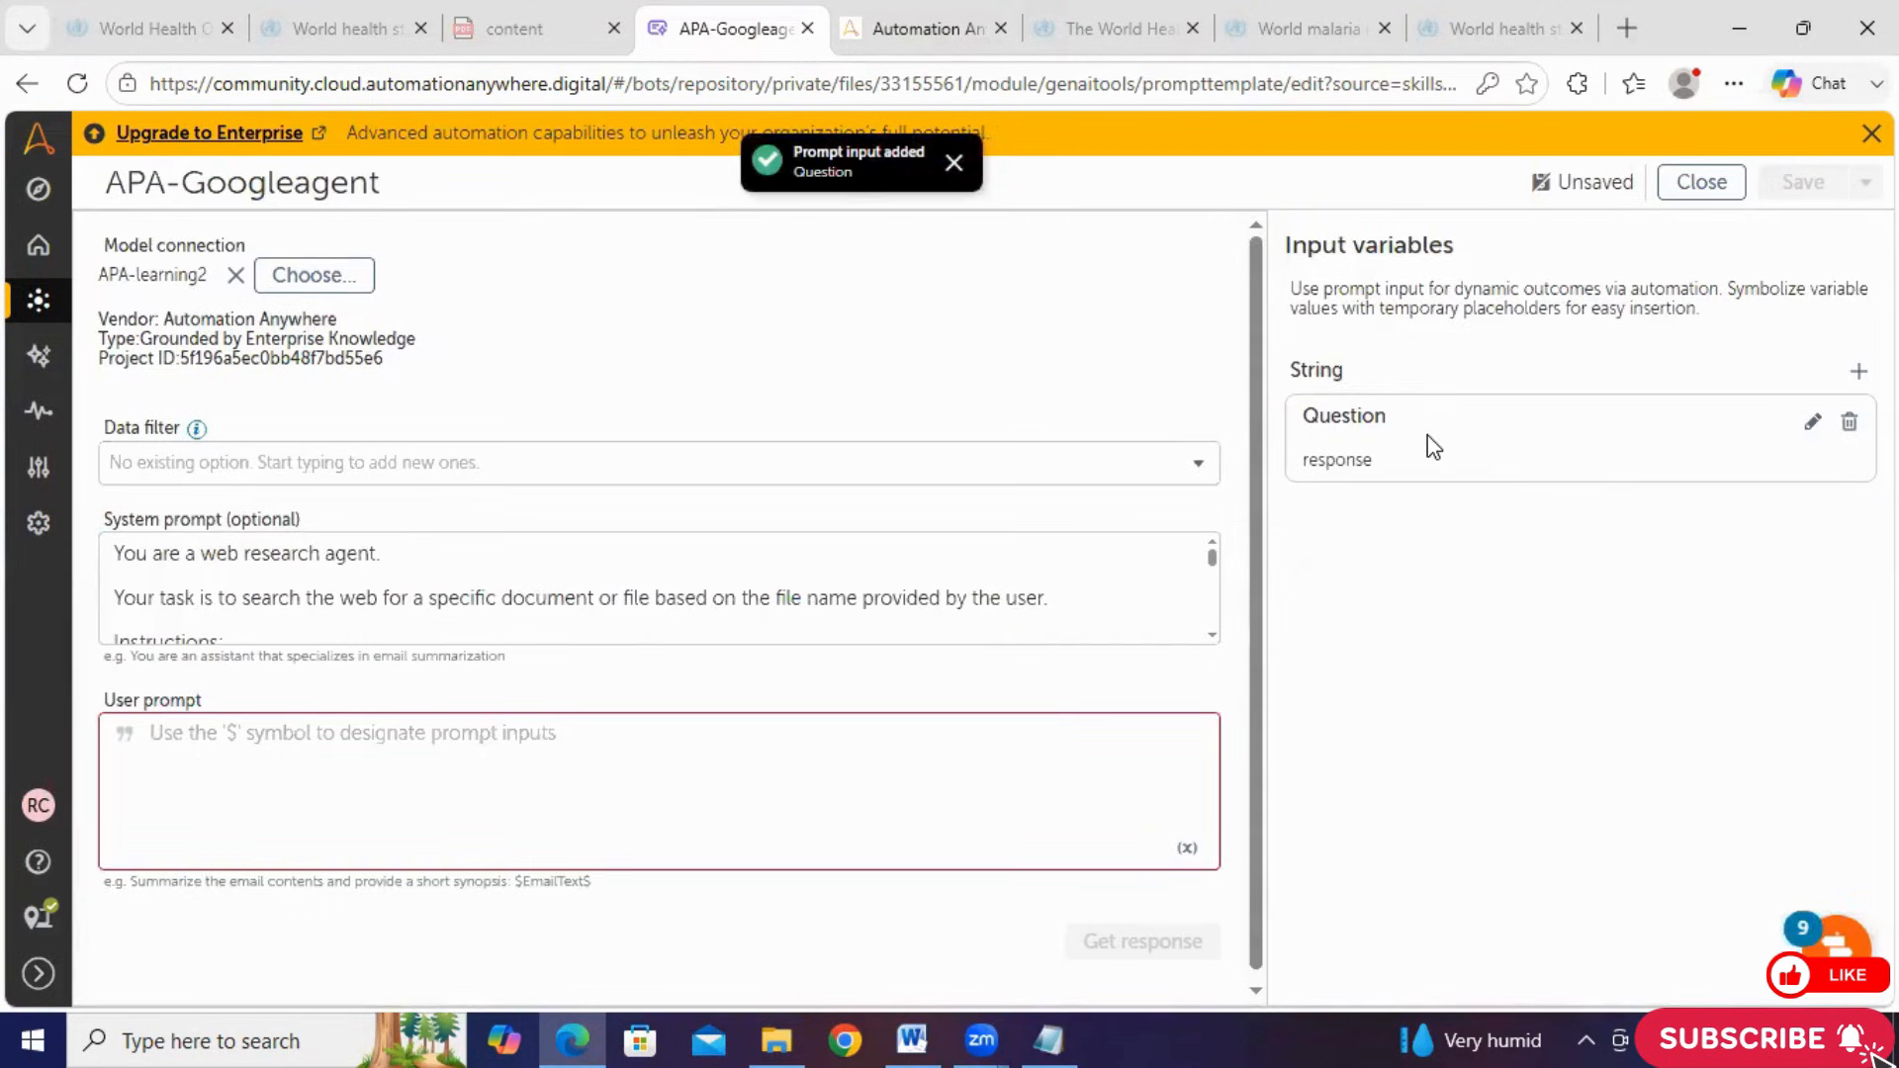
- Insert the Question variable into the skill's user prompt
left_click(546, 780)
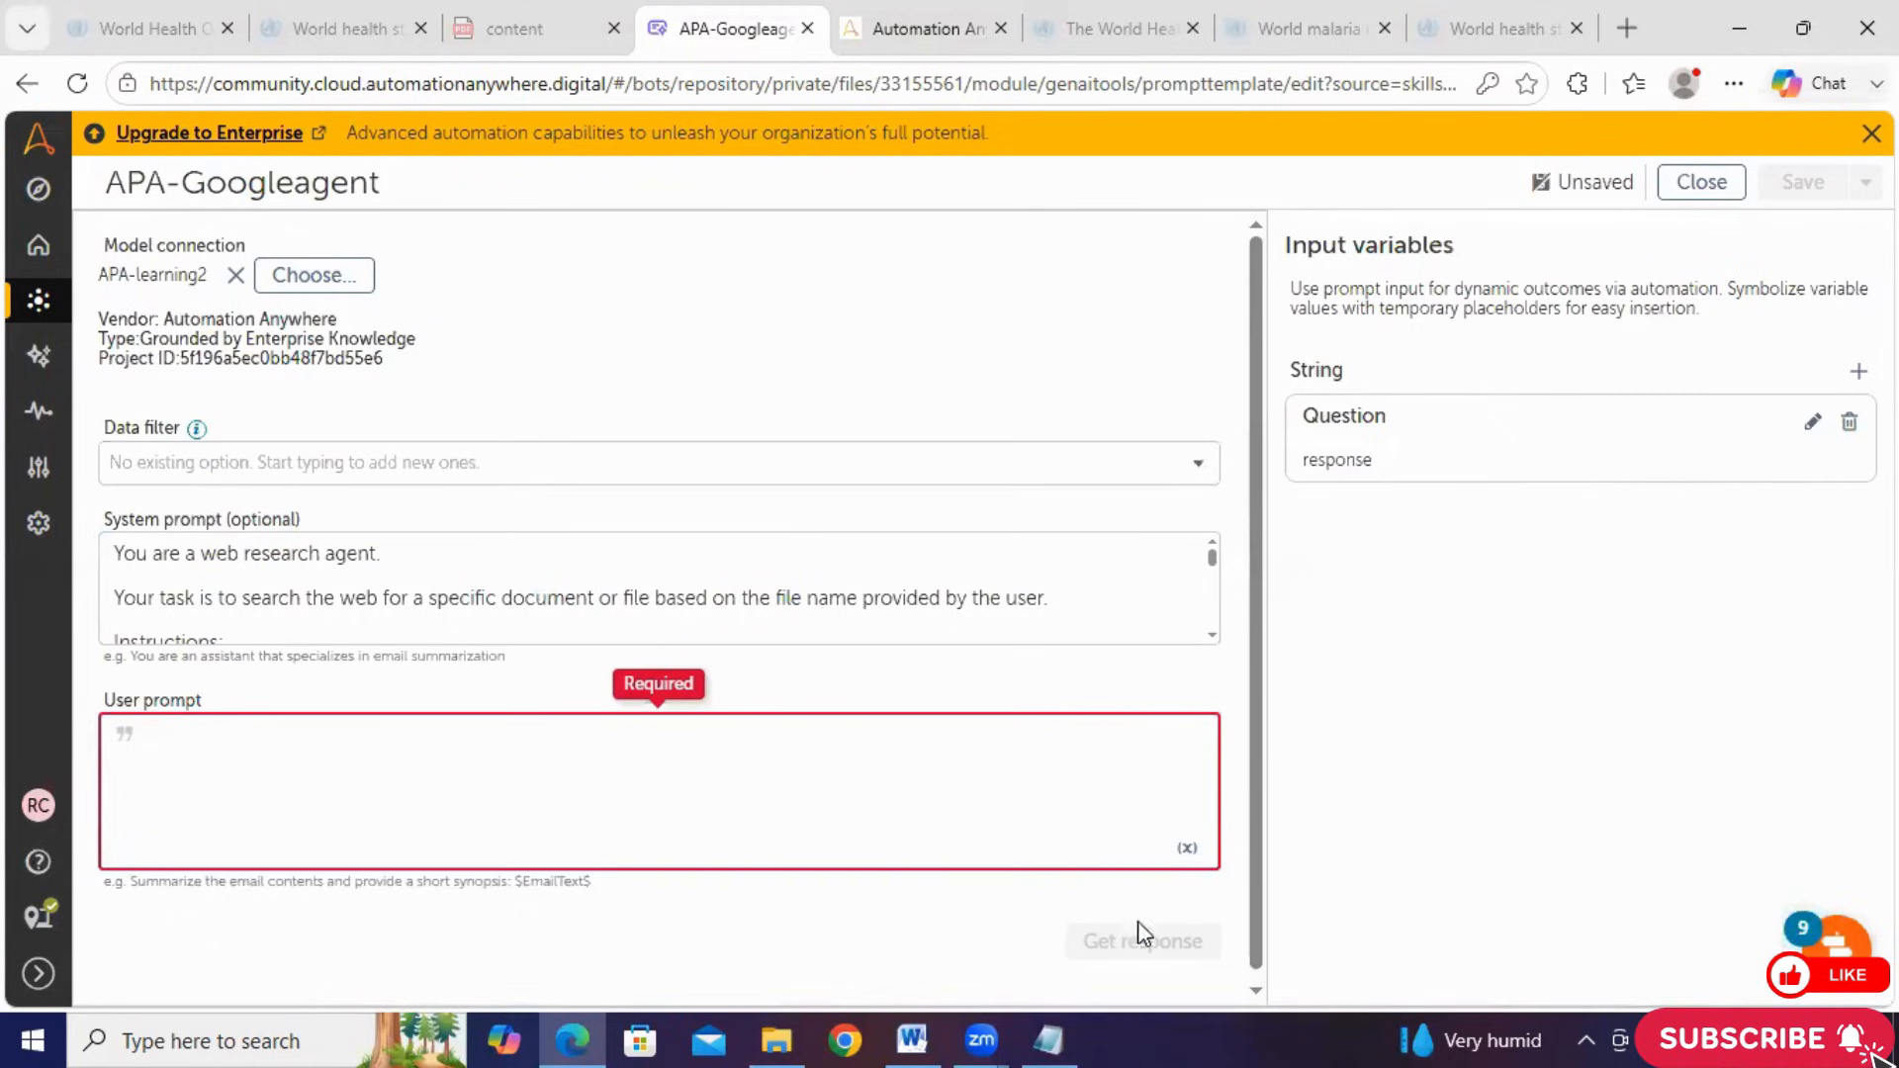
left_click(1186, 848)
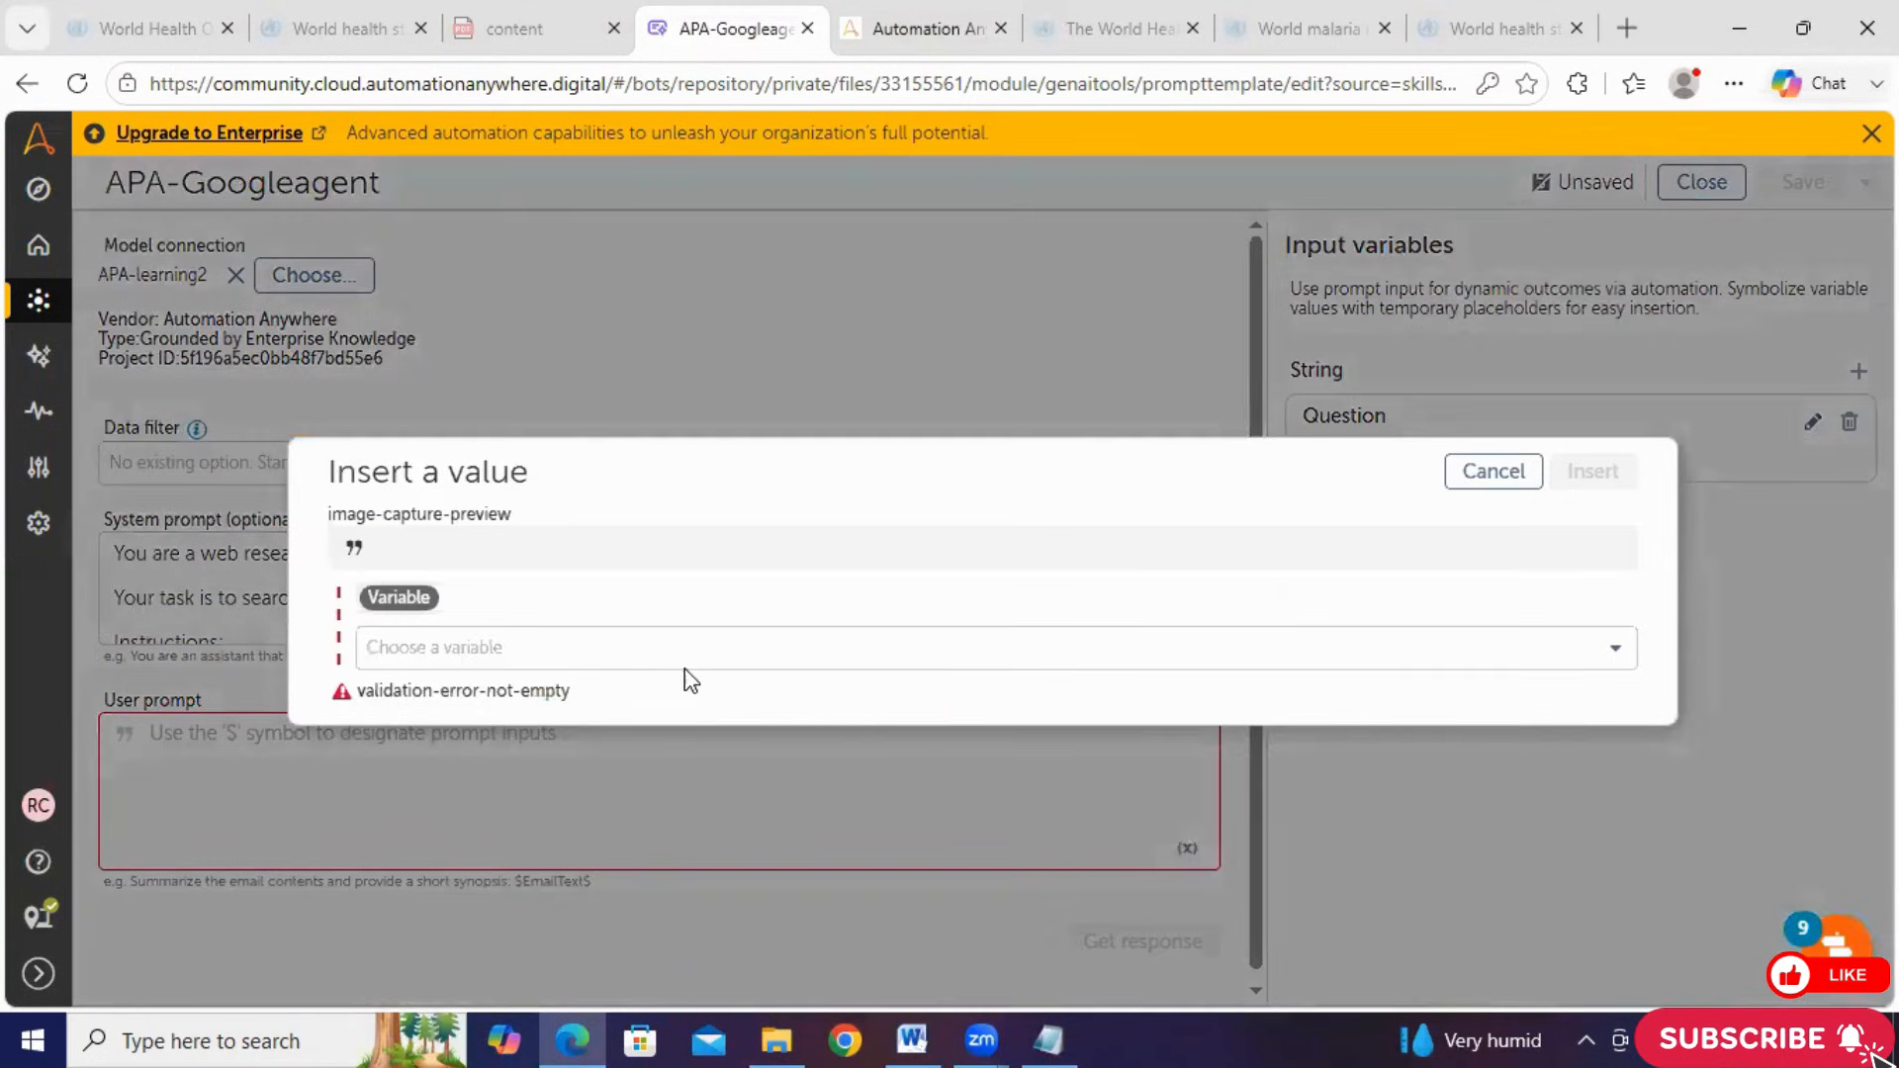
left_click(627, 645)
left_click(550, 742)
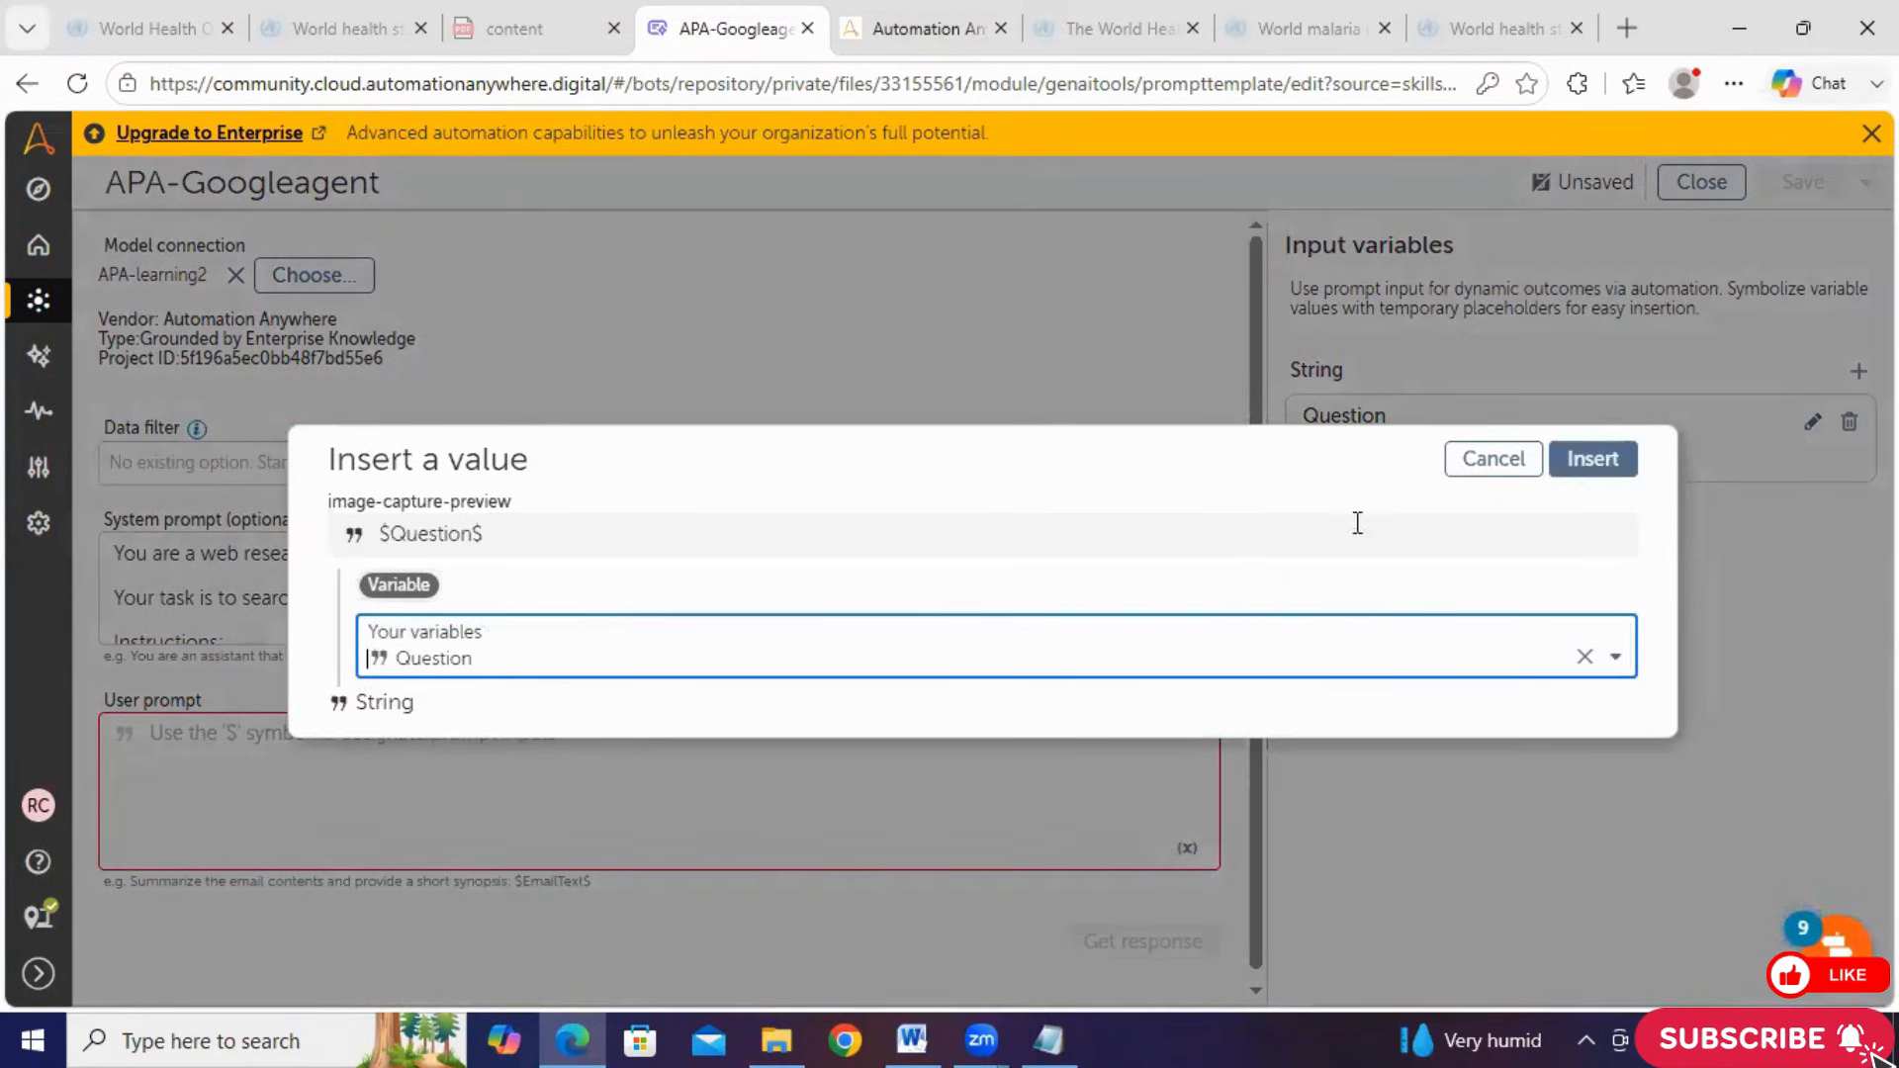
left_click(1600, 465)
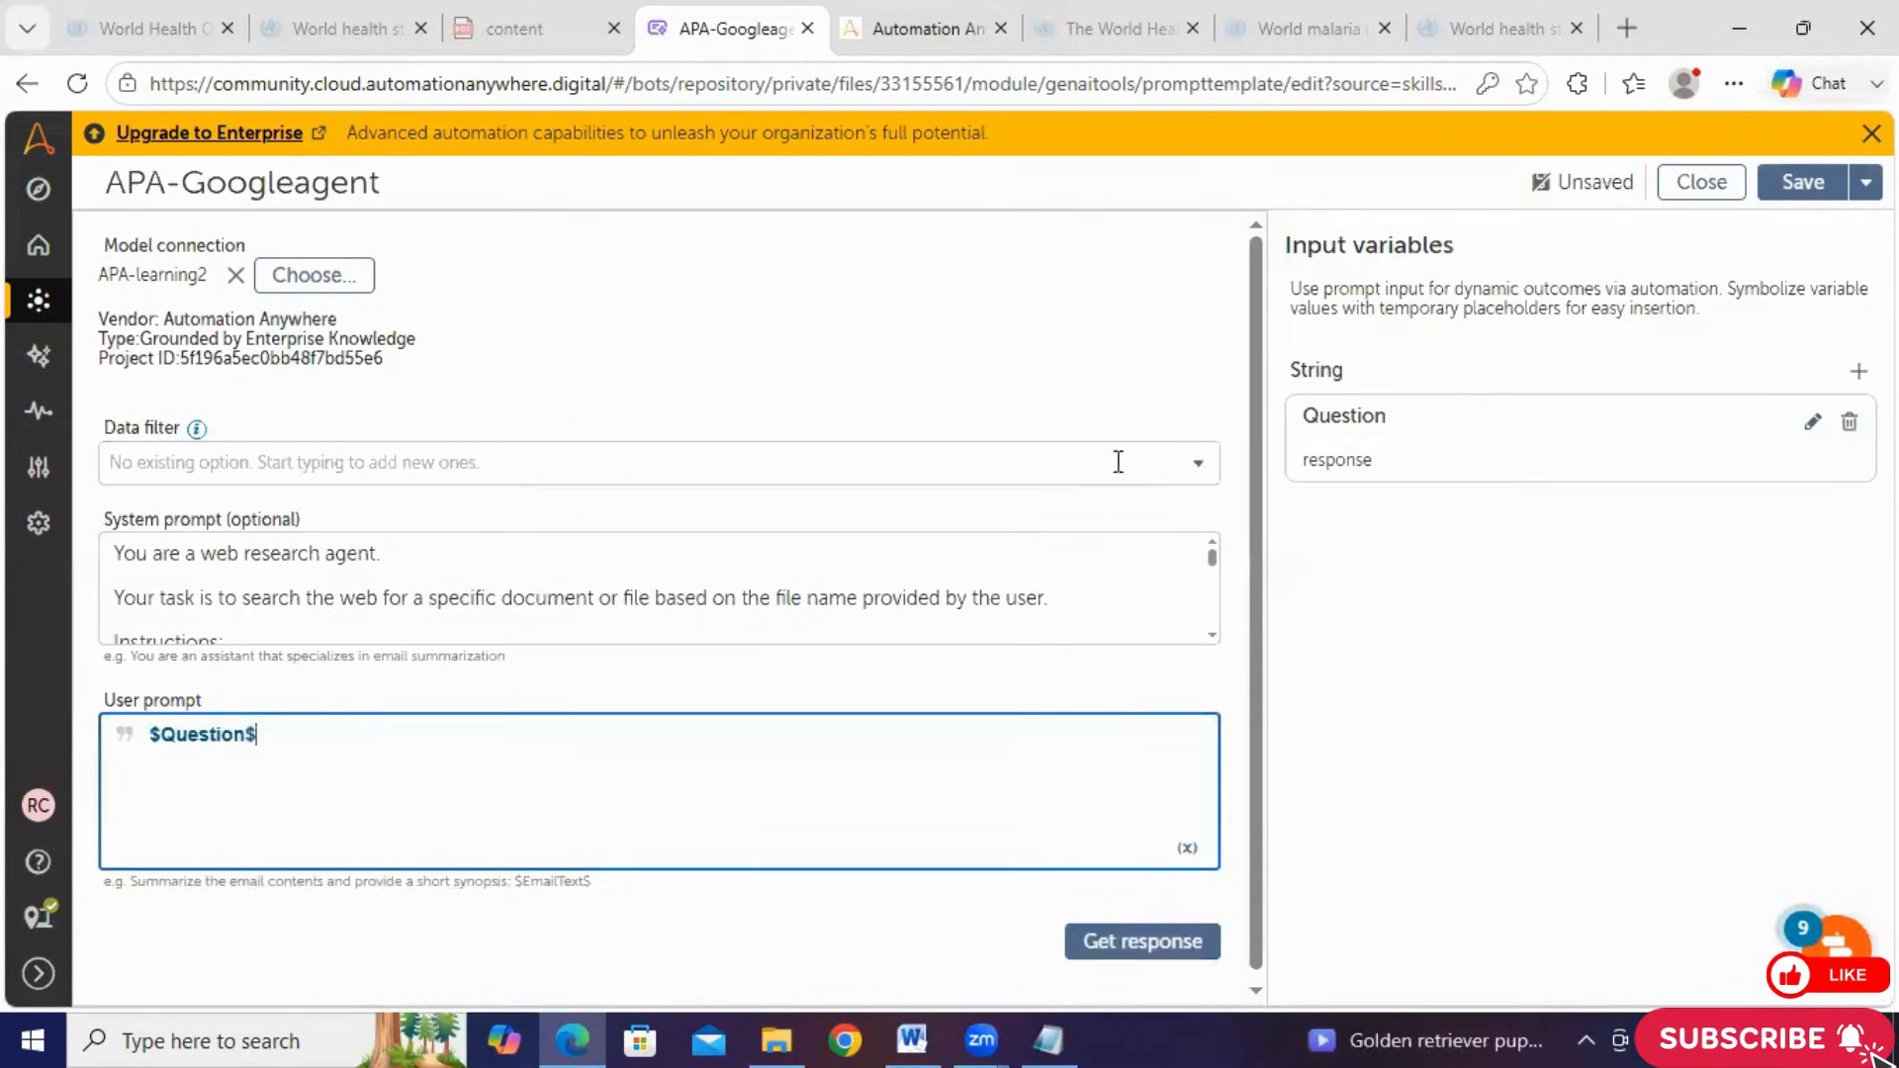
- Save and close the APA-Googleagent skill and go to the Automation page
left_click(1789, 197)
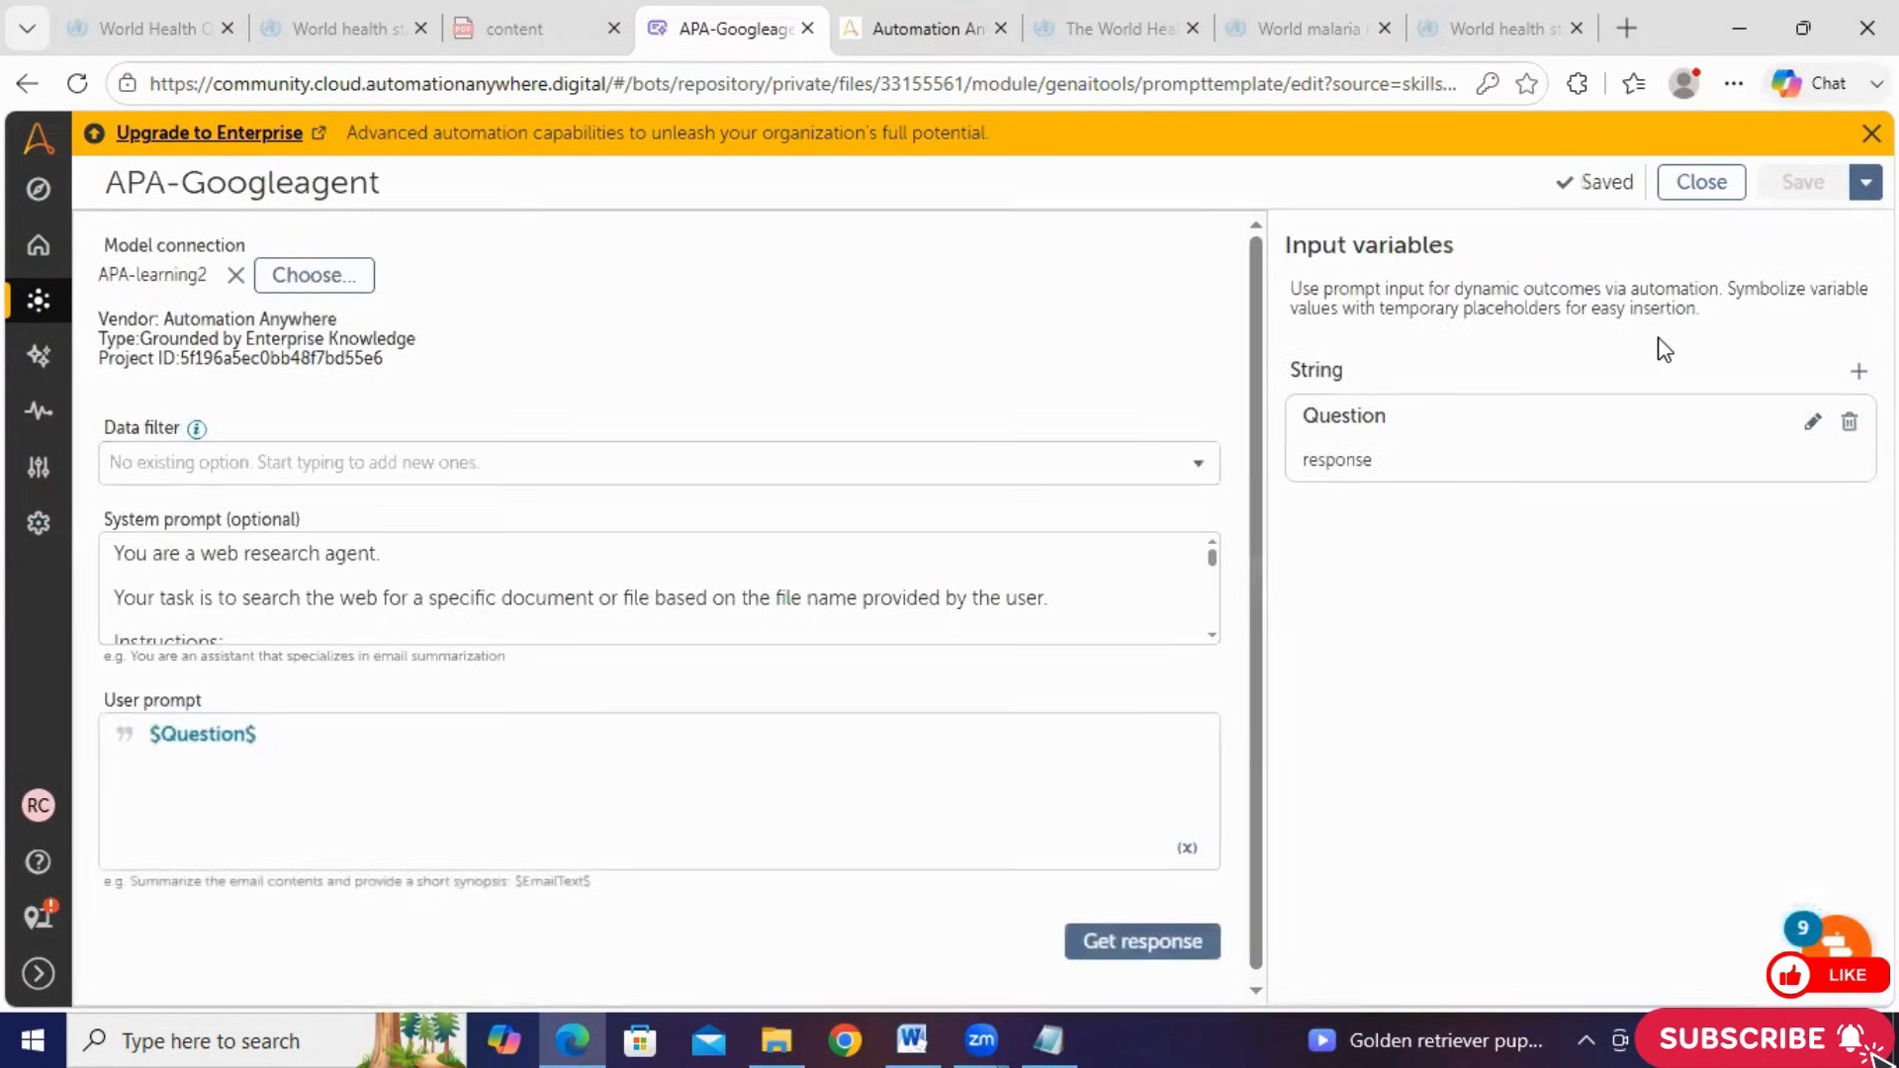
left_click(1693, 188)
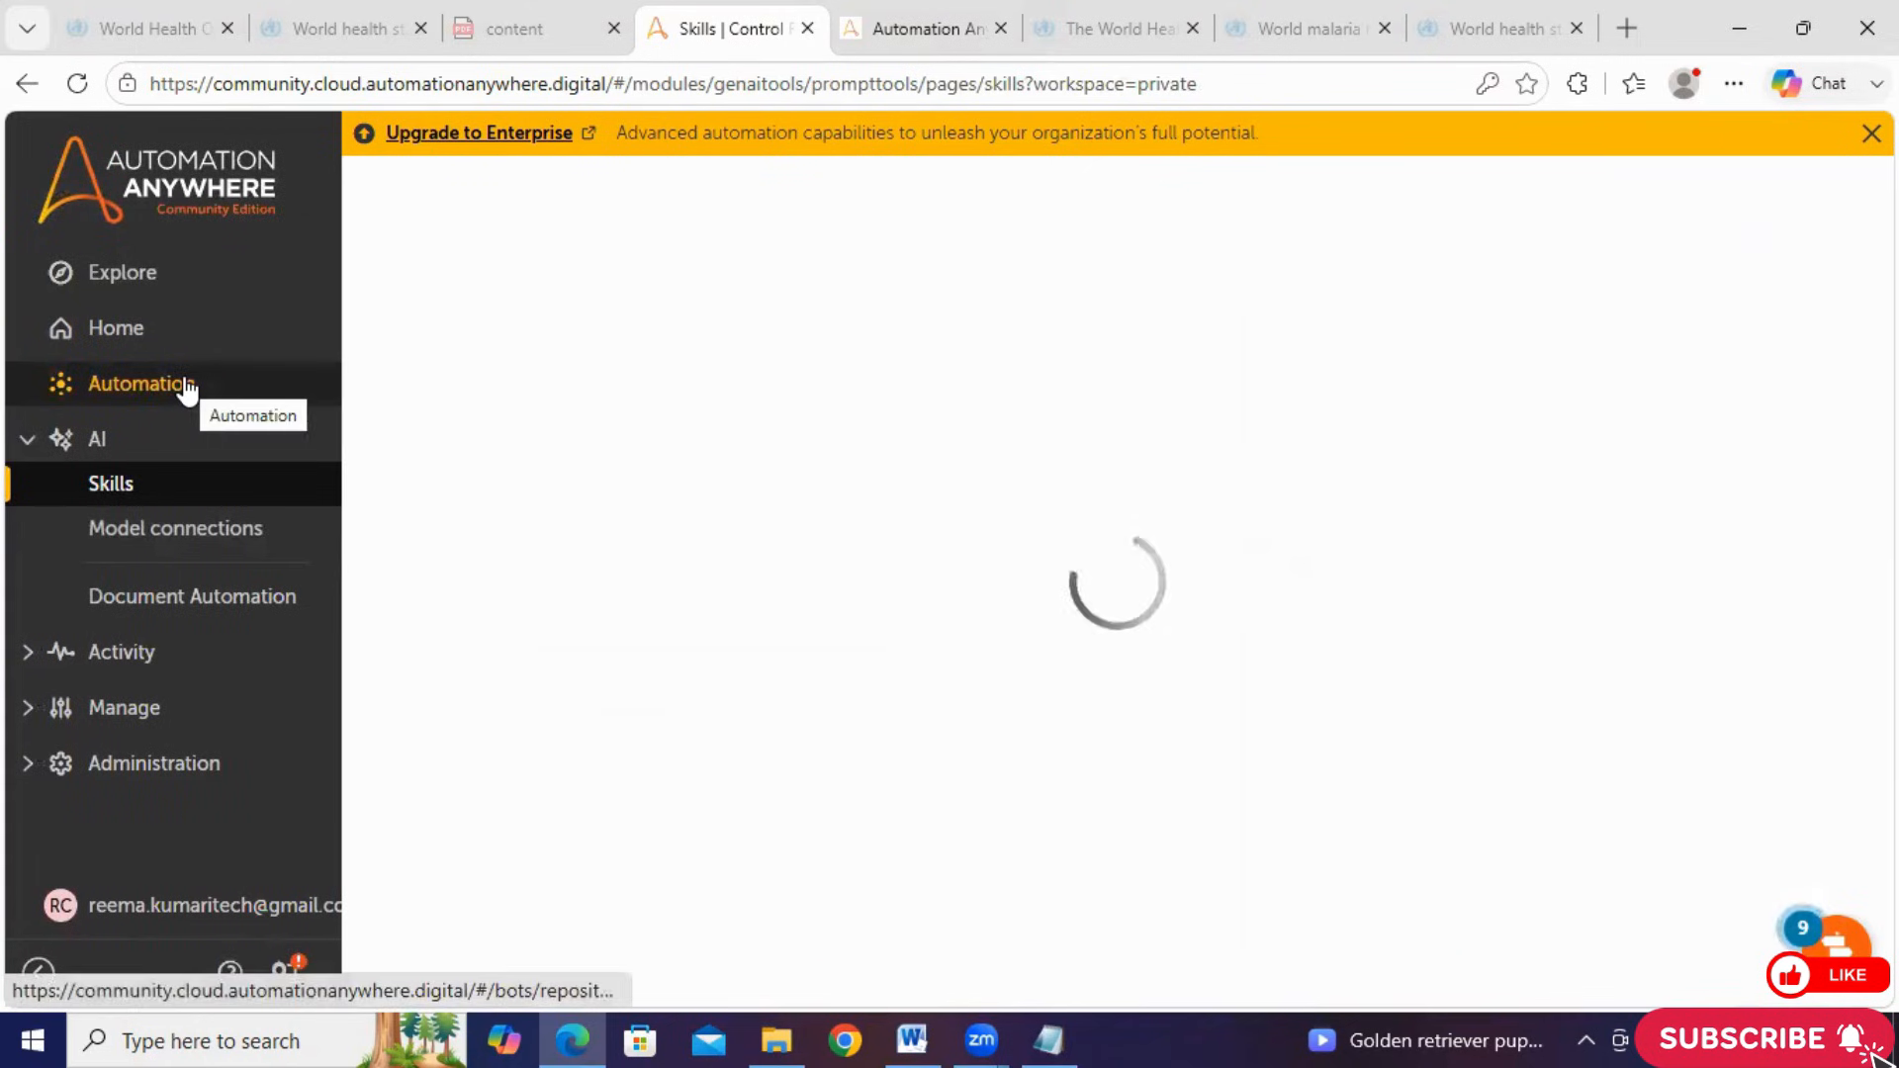
left_click(123, 388)
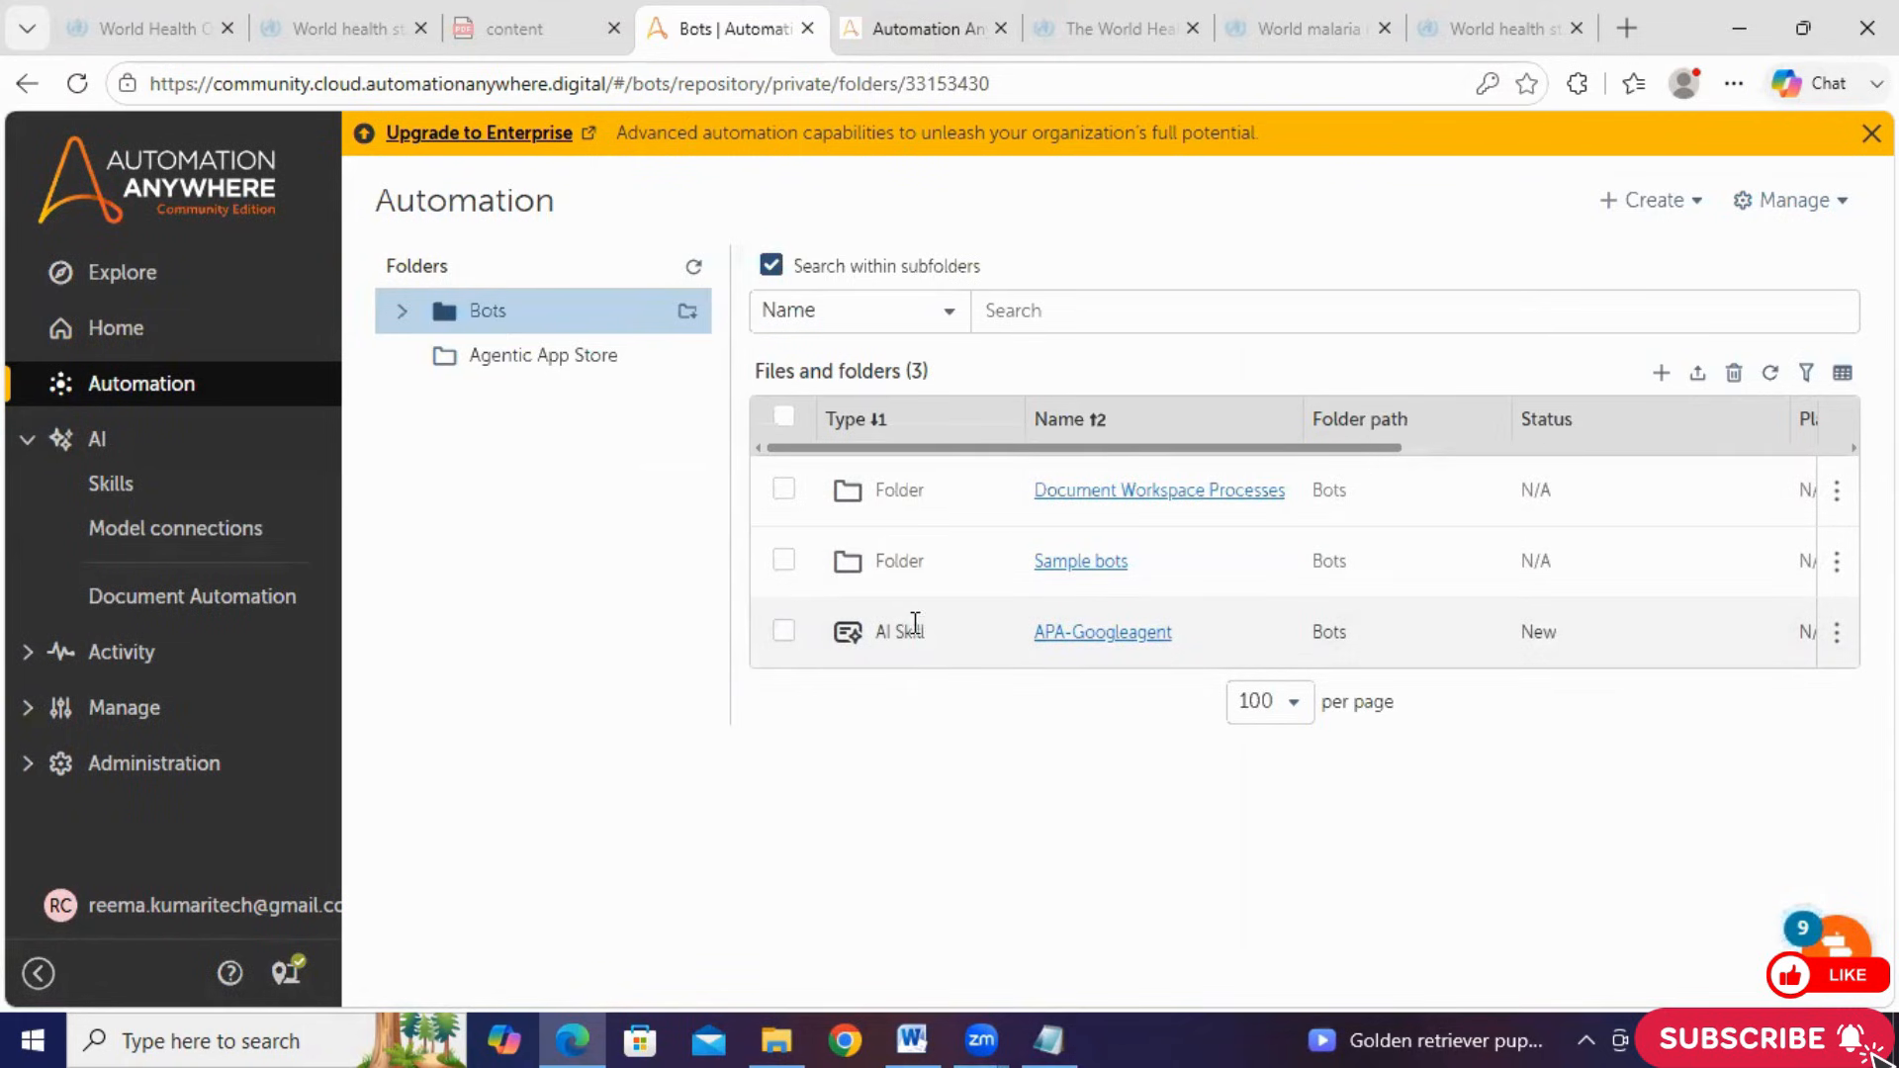
left_click(1663, 376)
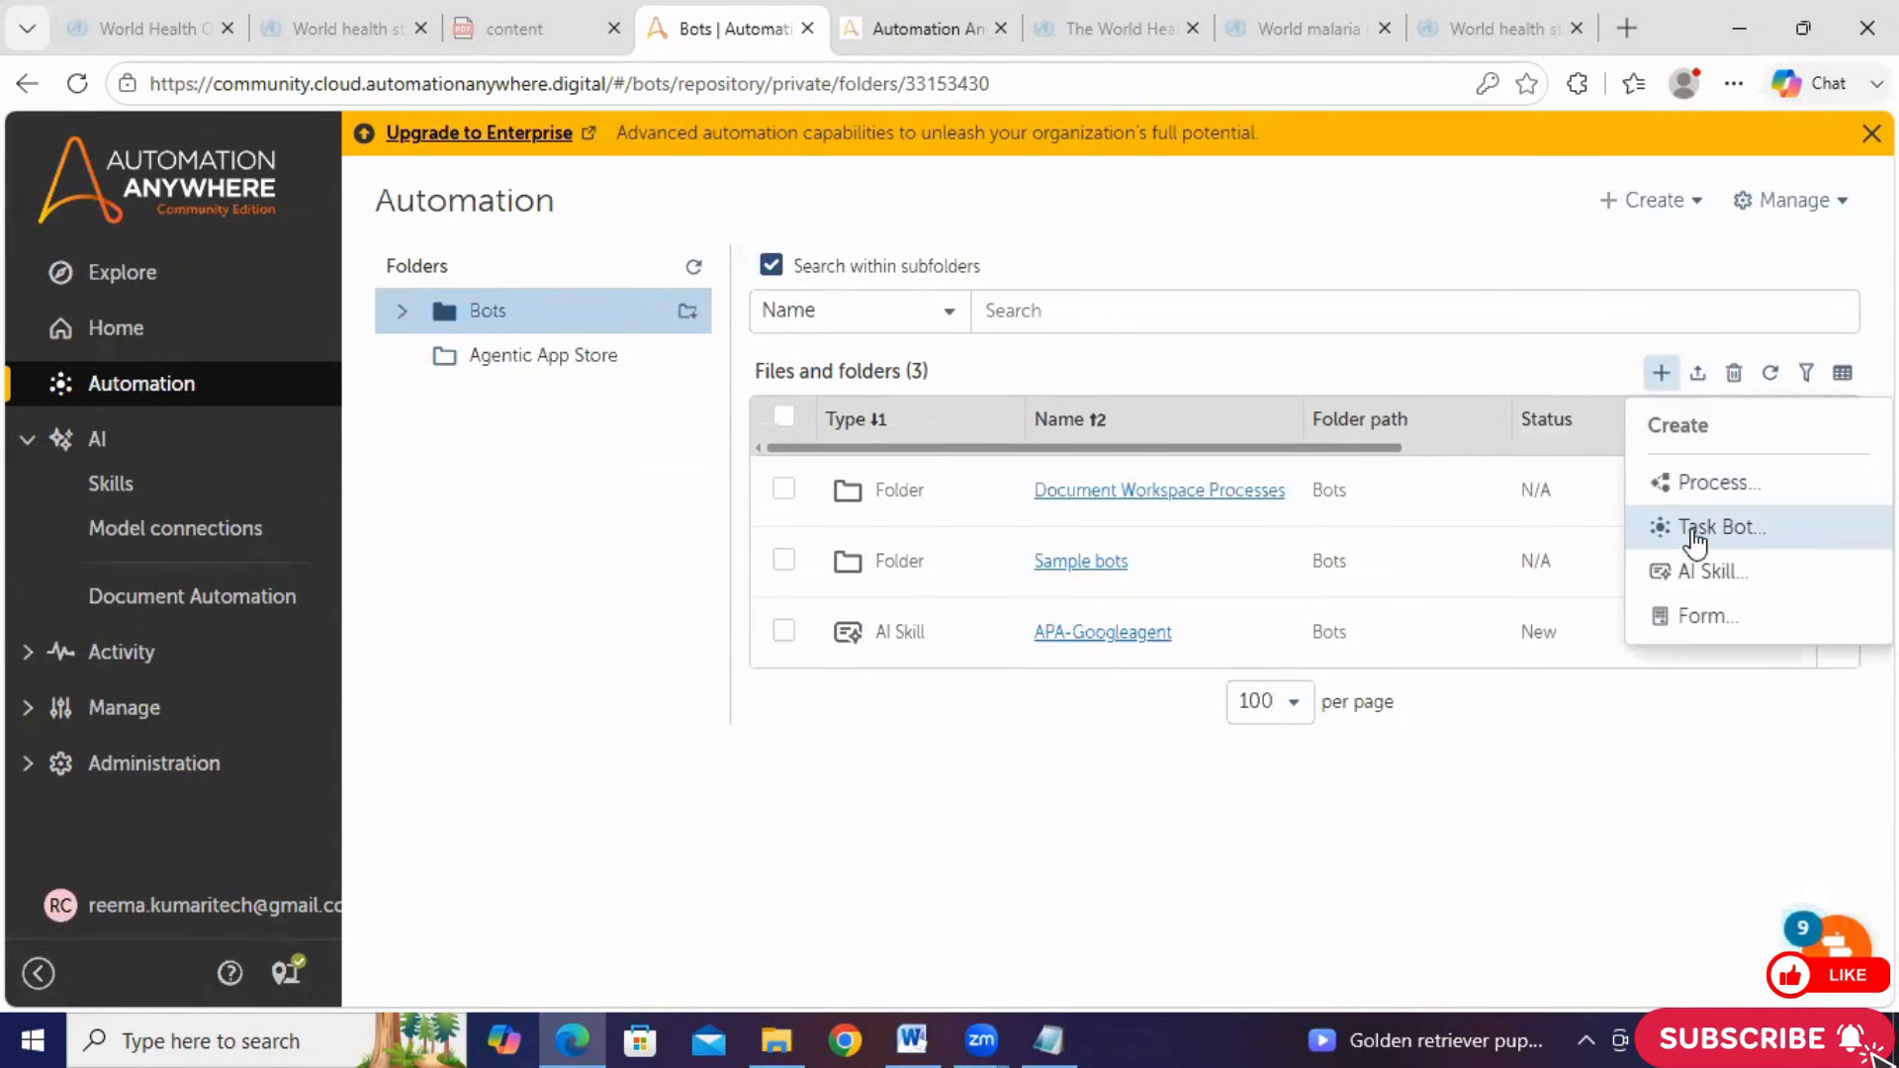
left_click(1628, 310)
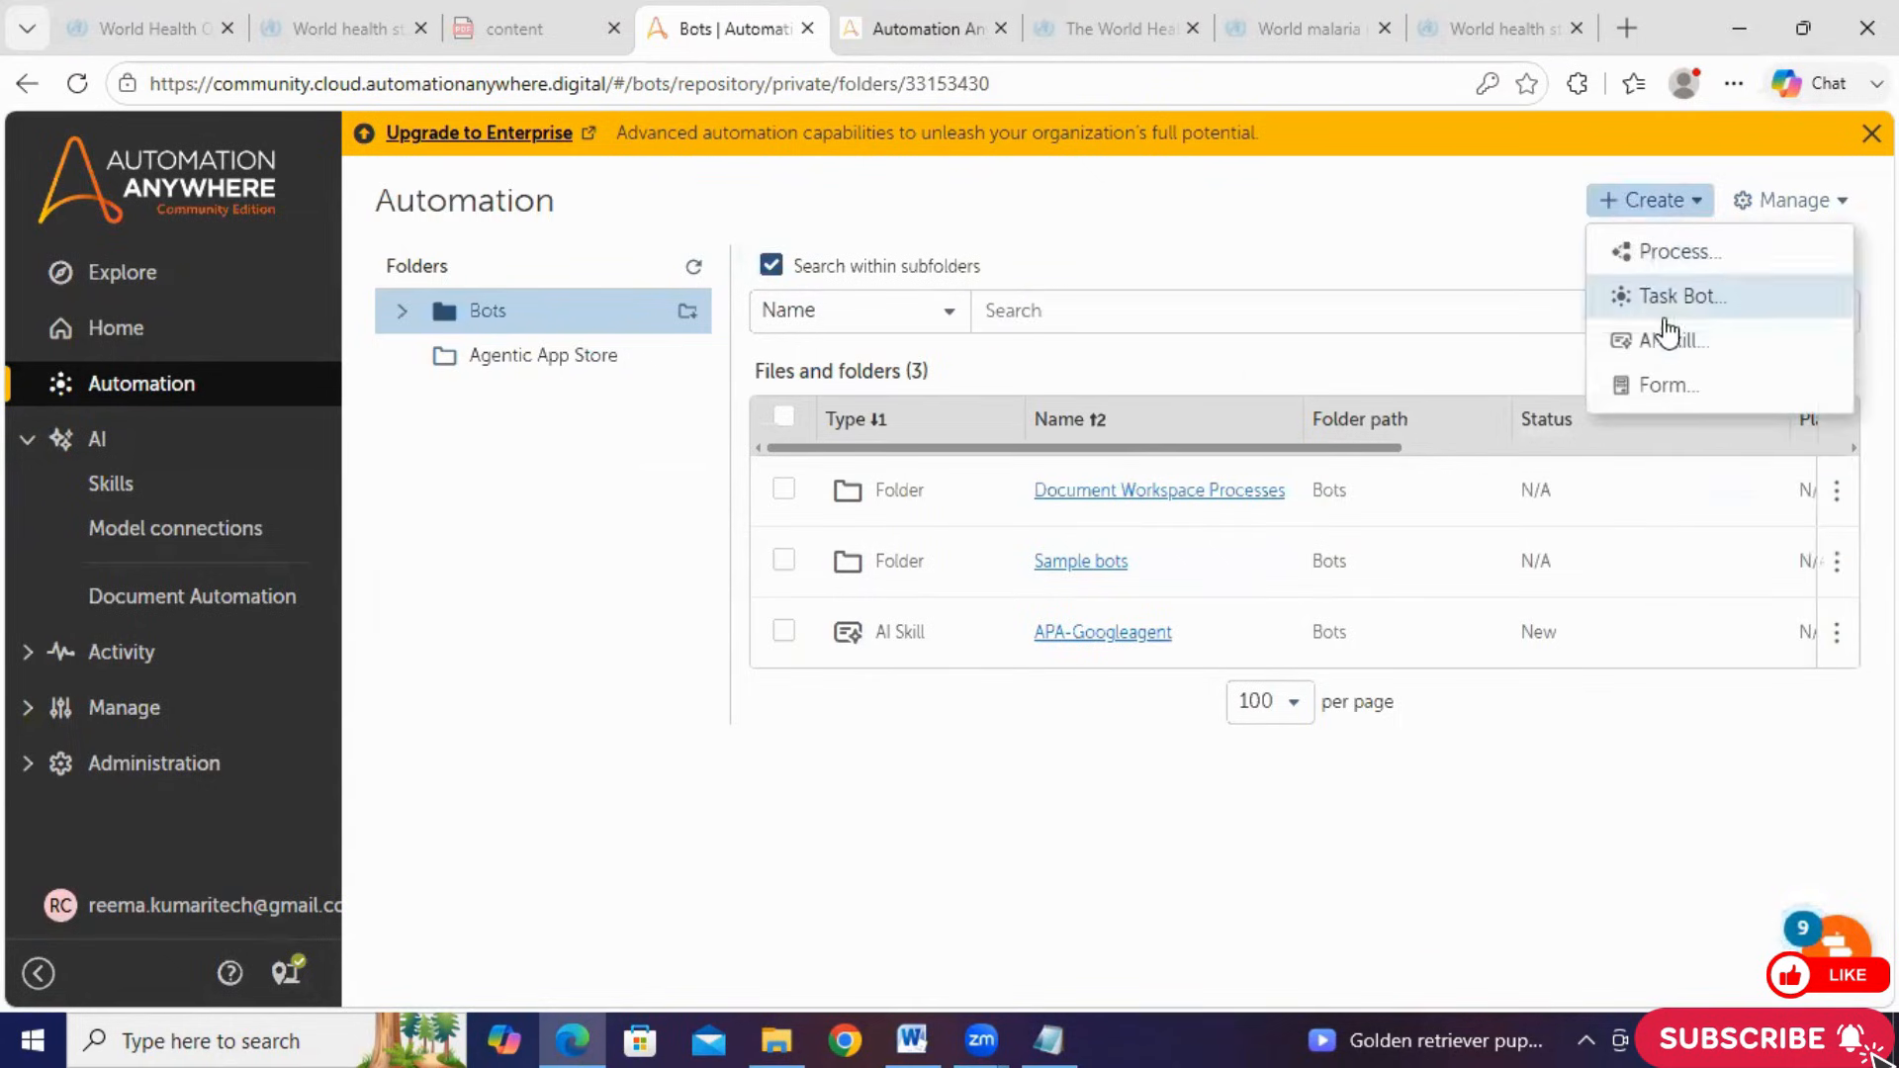
left_click(1441, 263)
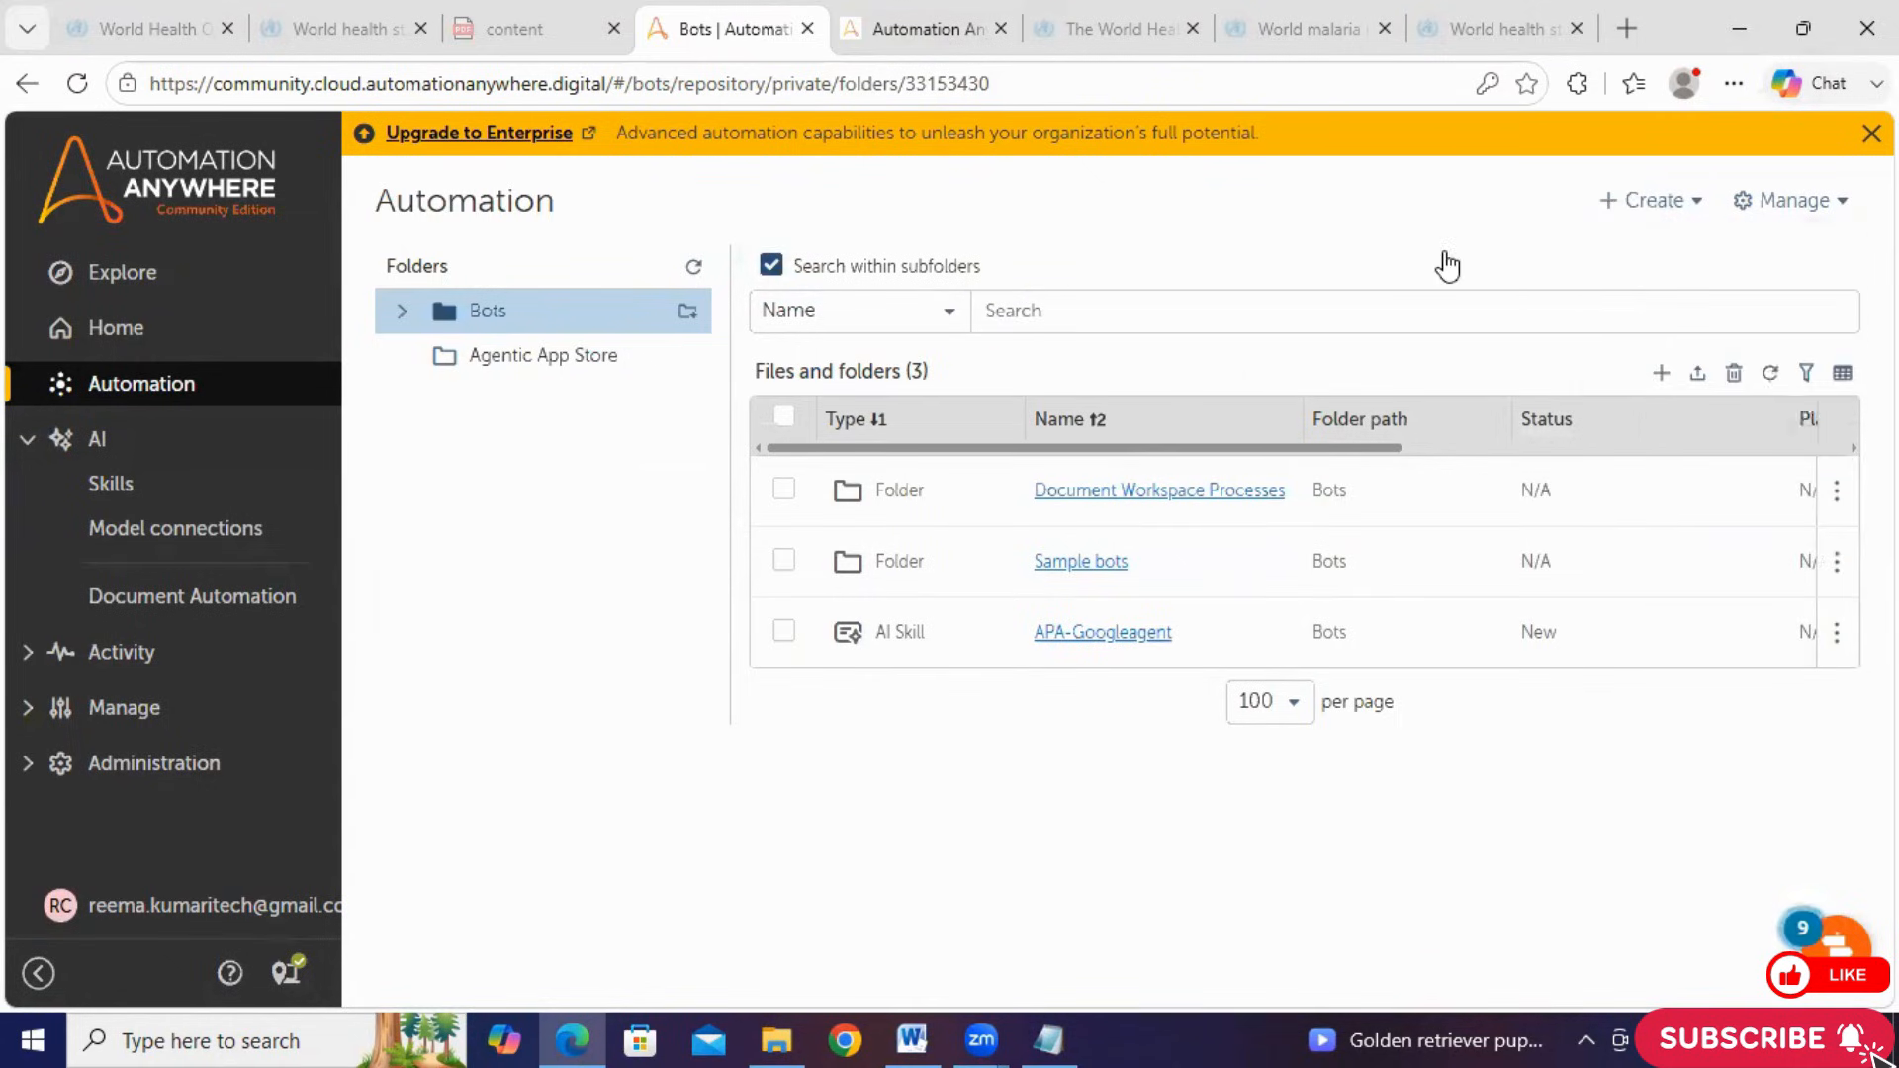
- Create a Windows task bot named APA-taskbot in the Bots folder and open it for editing
left_click(1656, 374)
left_click(1686, 529)
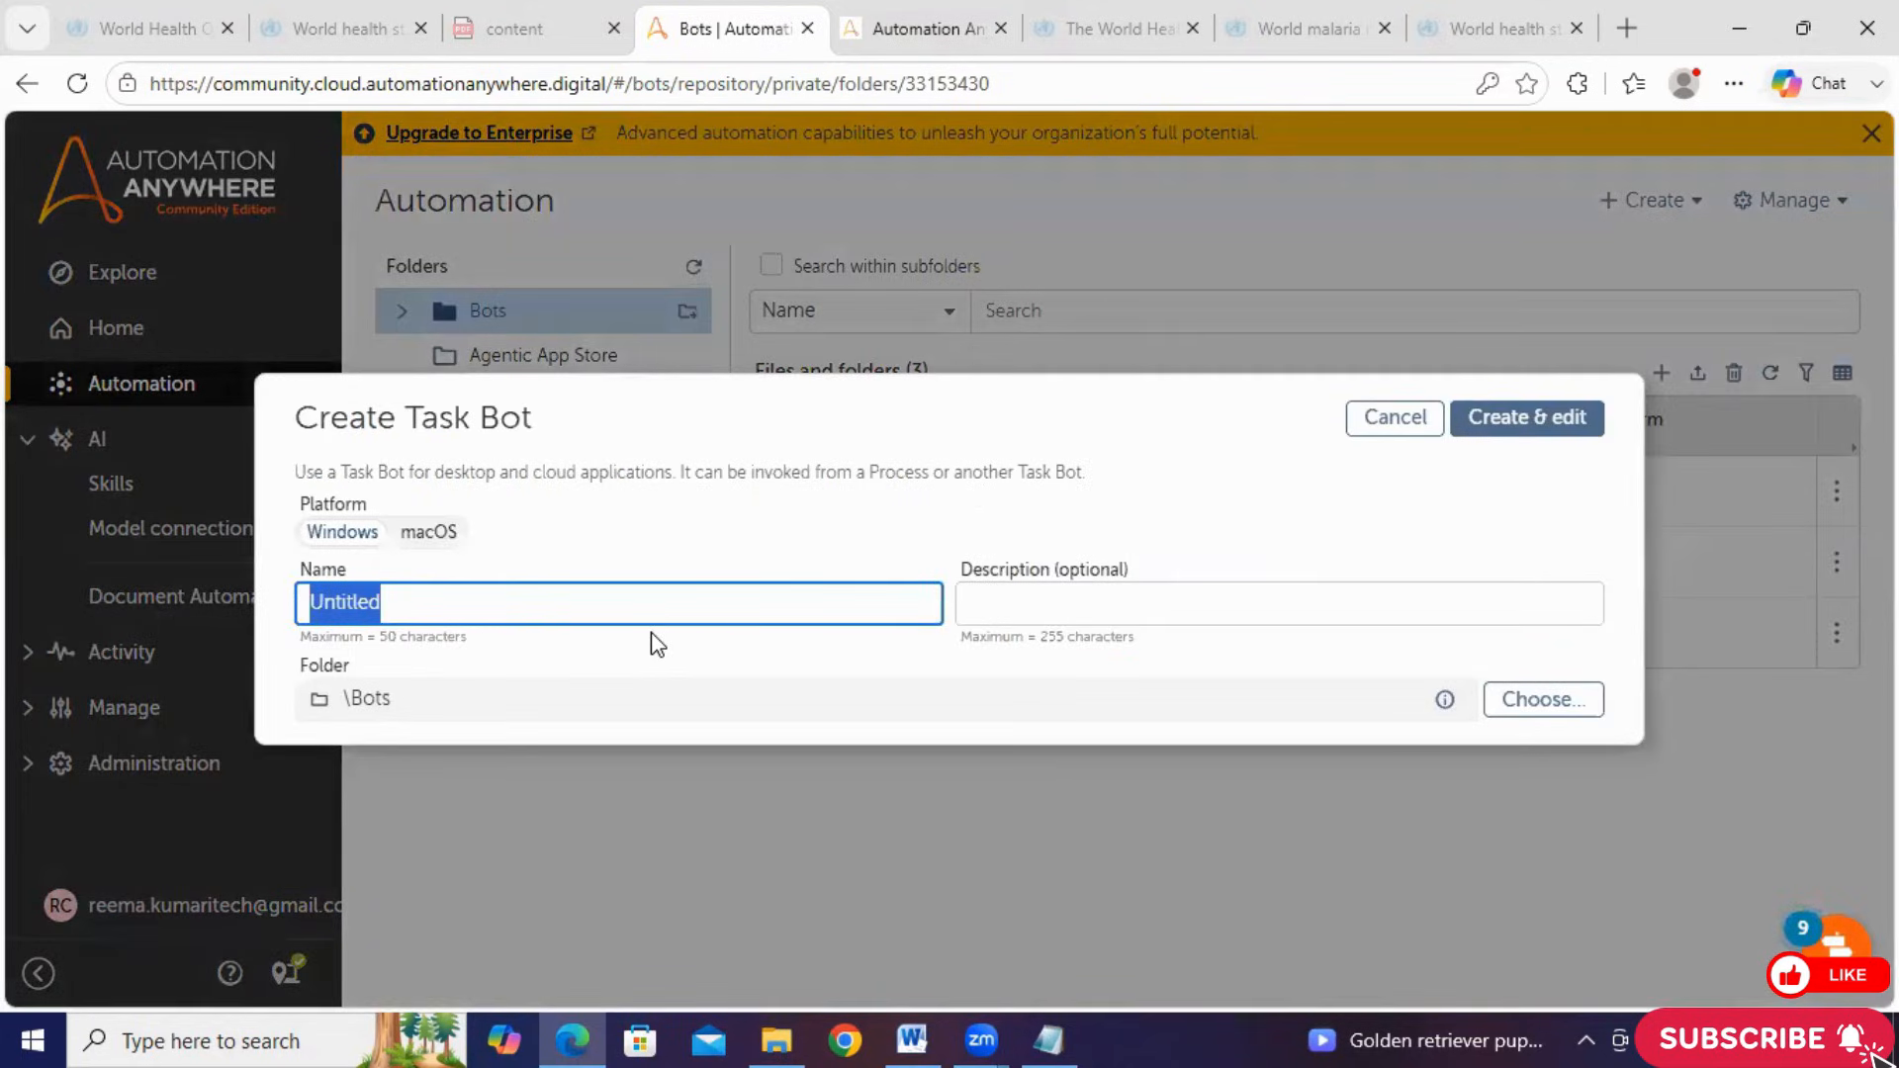
type("APA-taskbot")
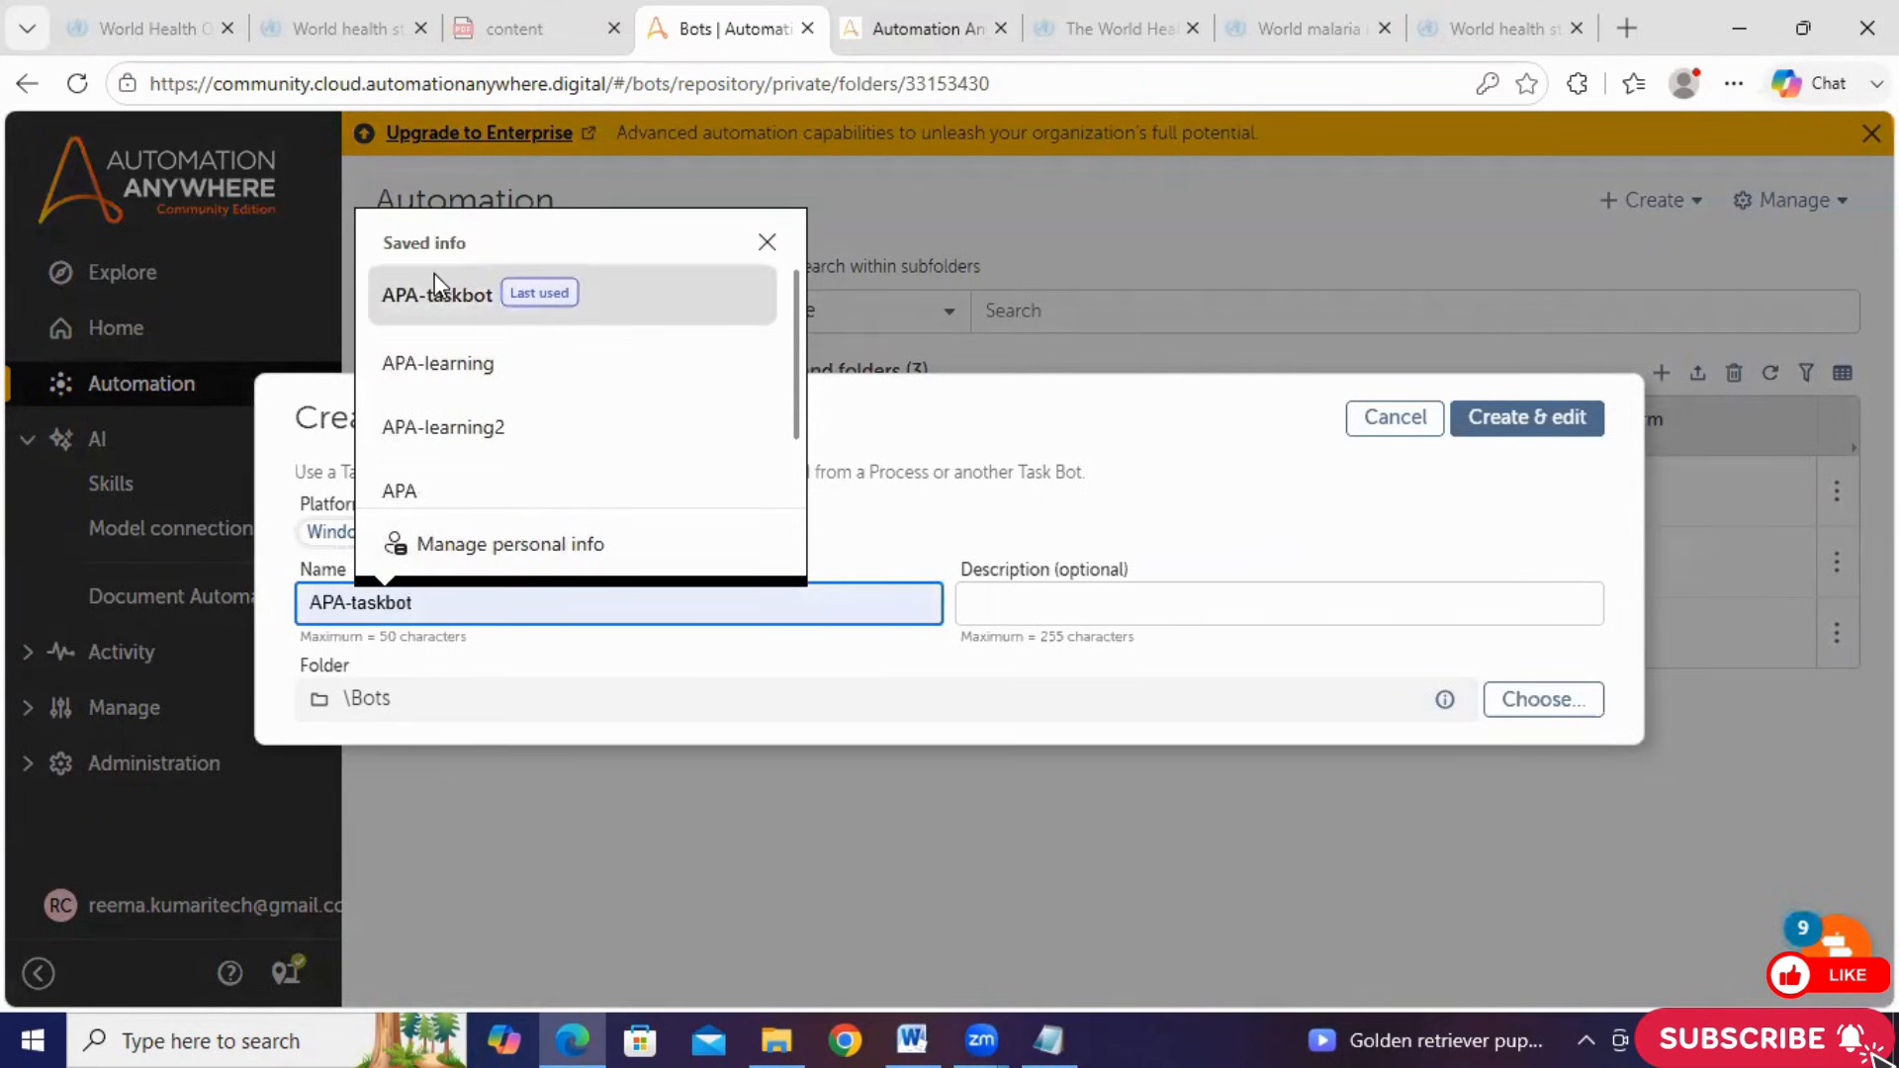
left_click(436, 273)
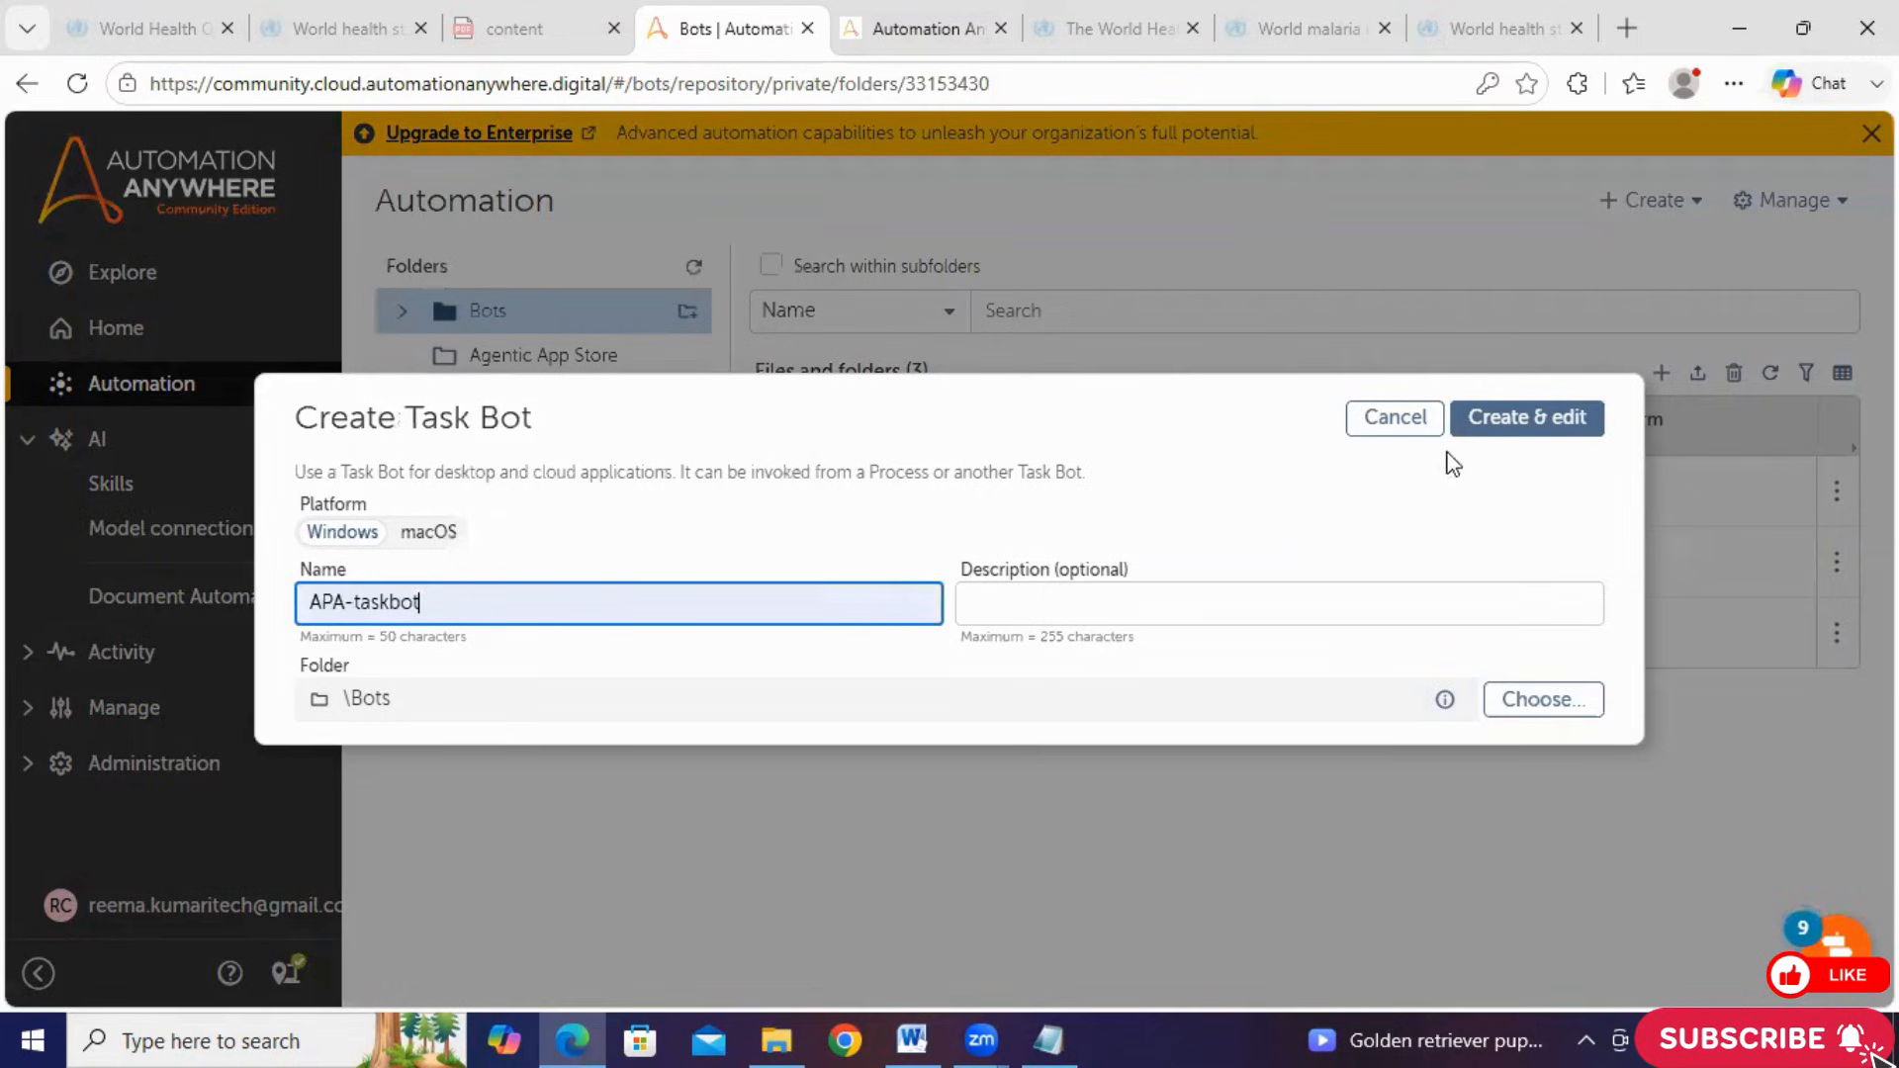
left_click(1501, 426)
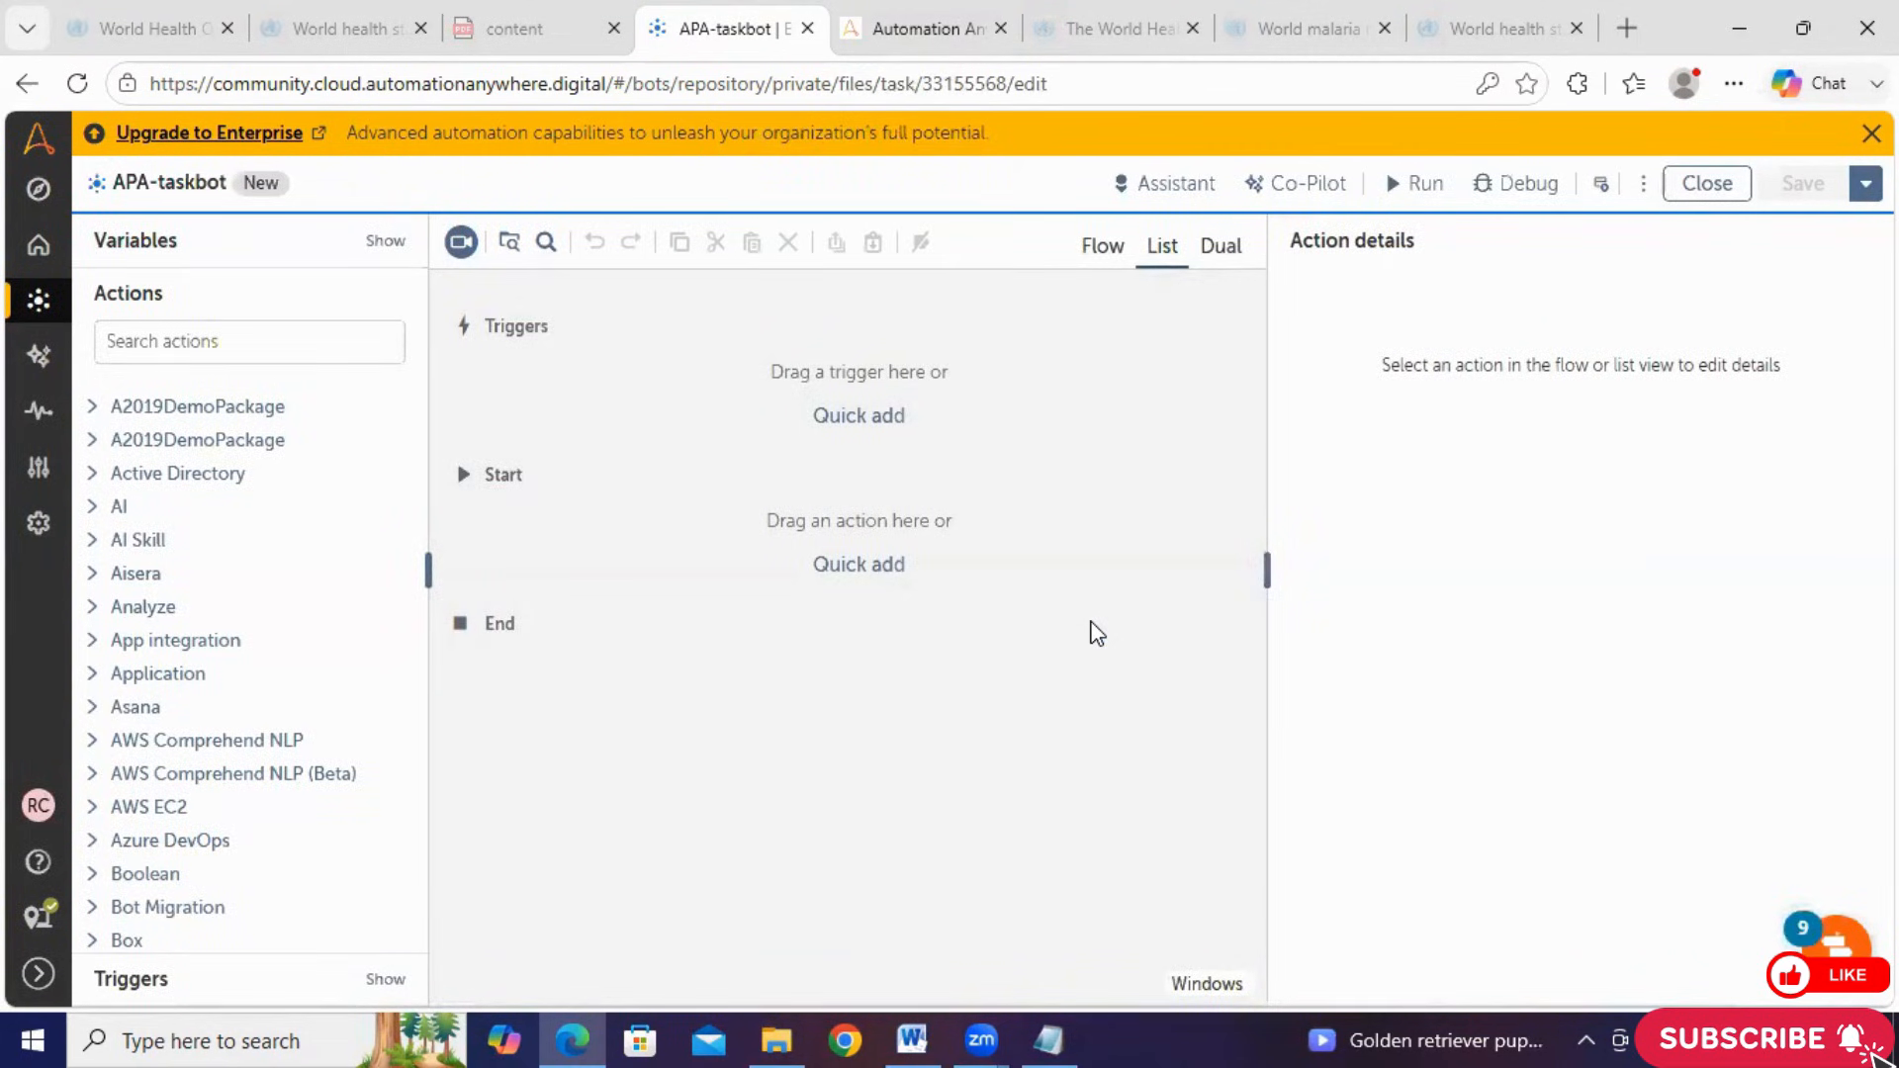
- Find the Prompt package's For value action and add it to the bot's flow between Start and End
left_click(213, 342)
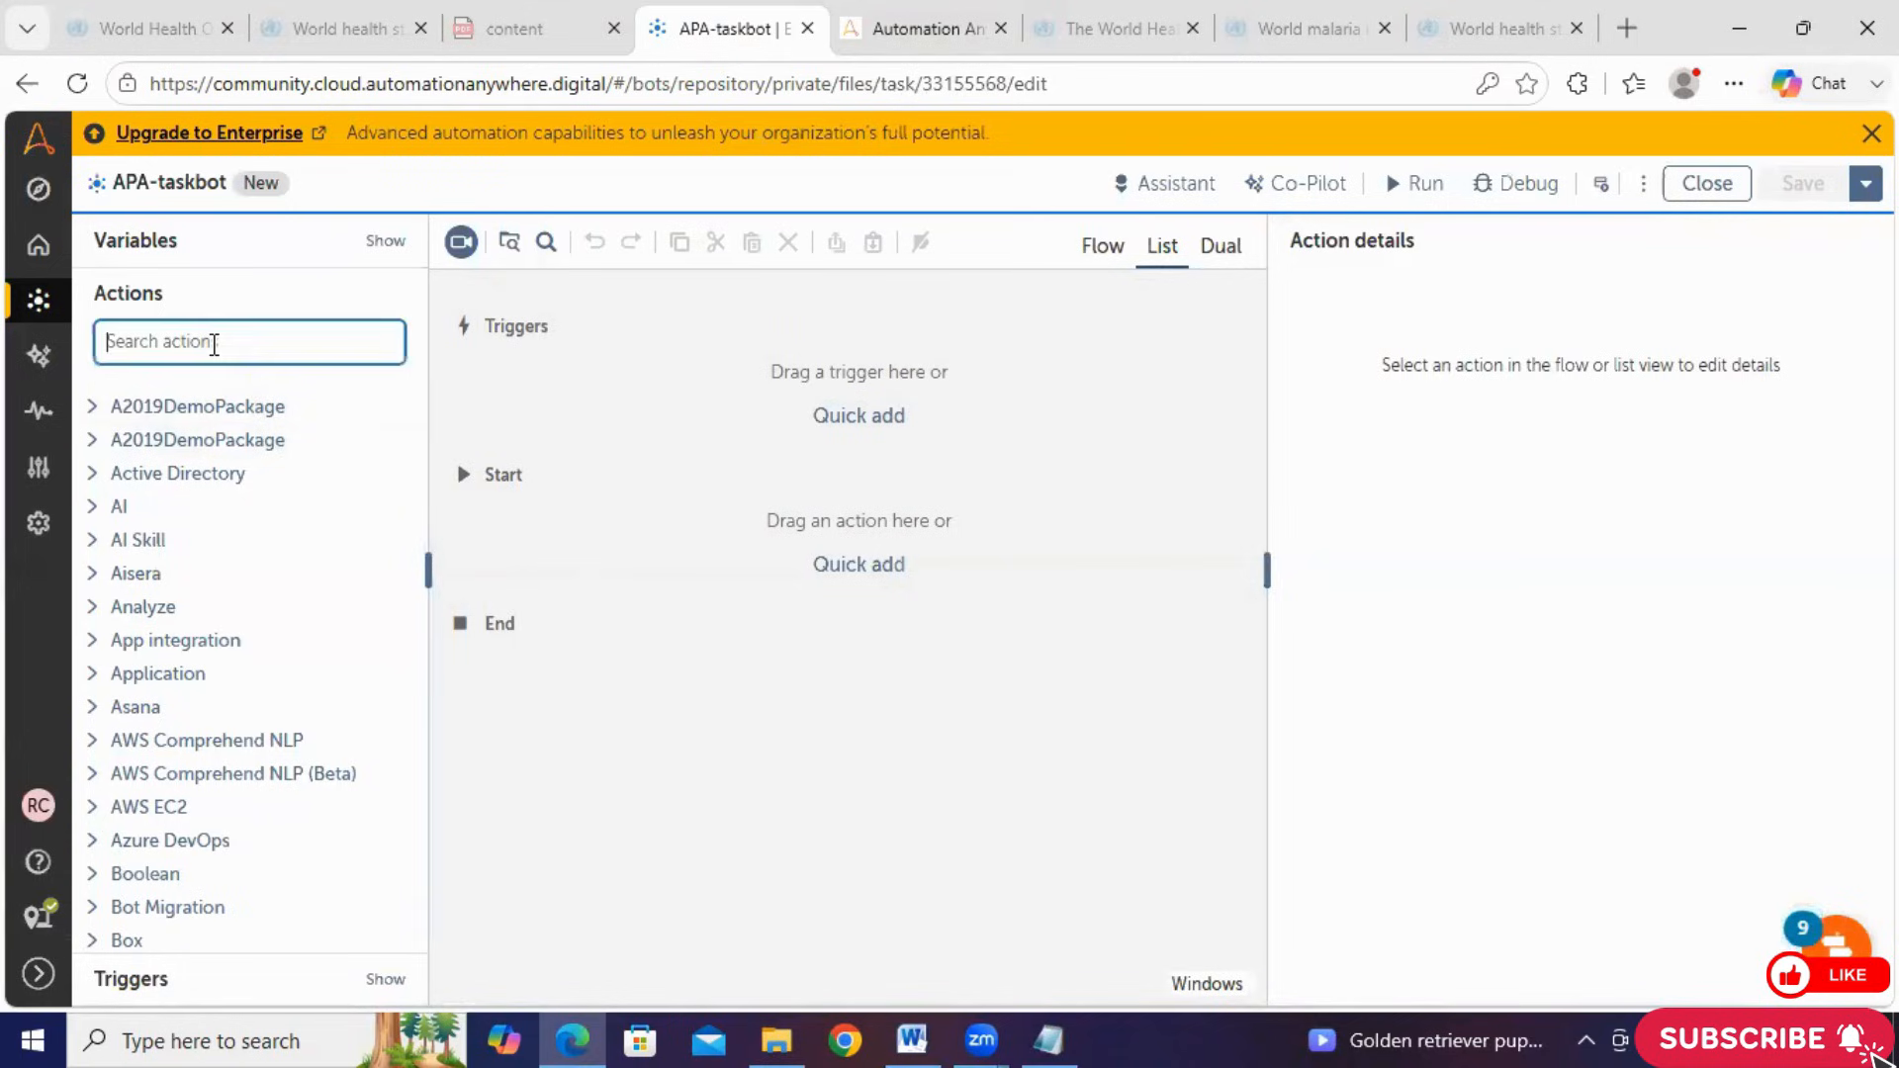
type("prop")
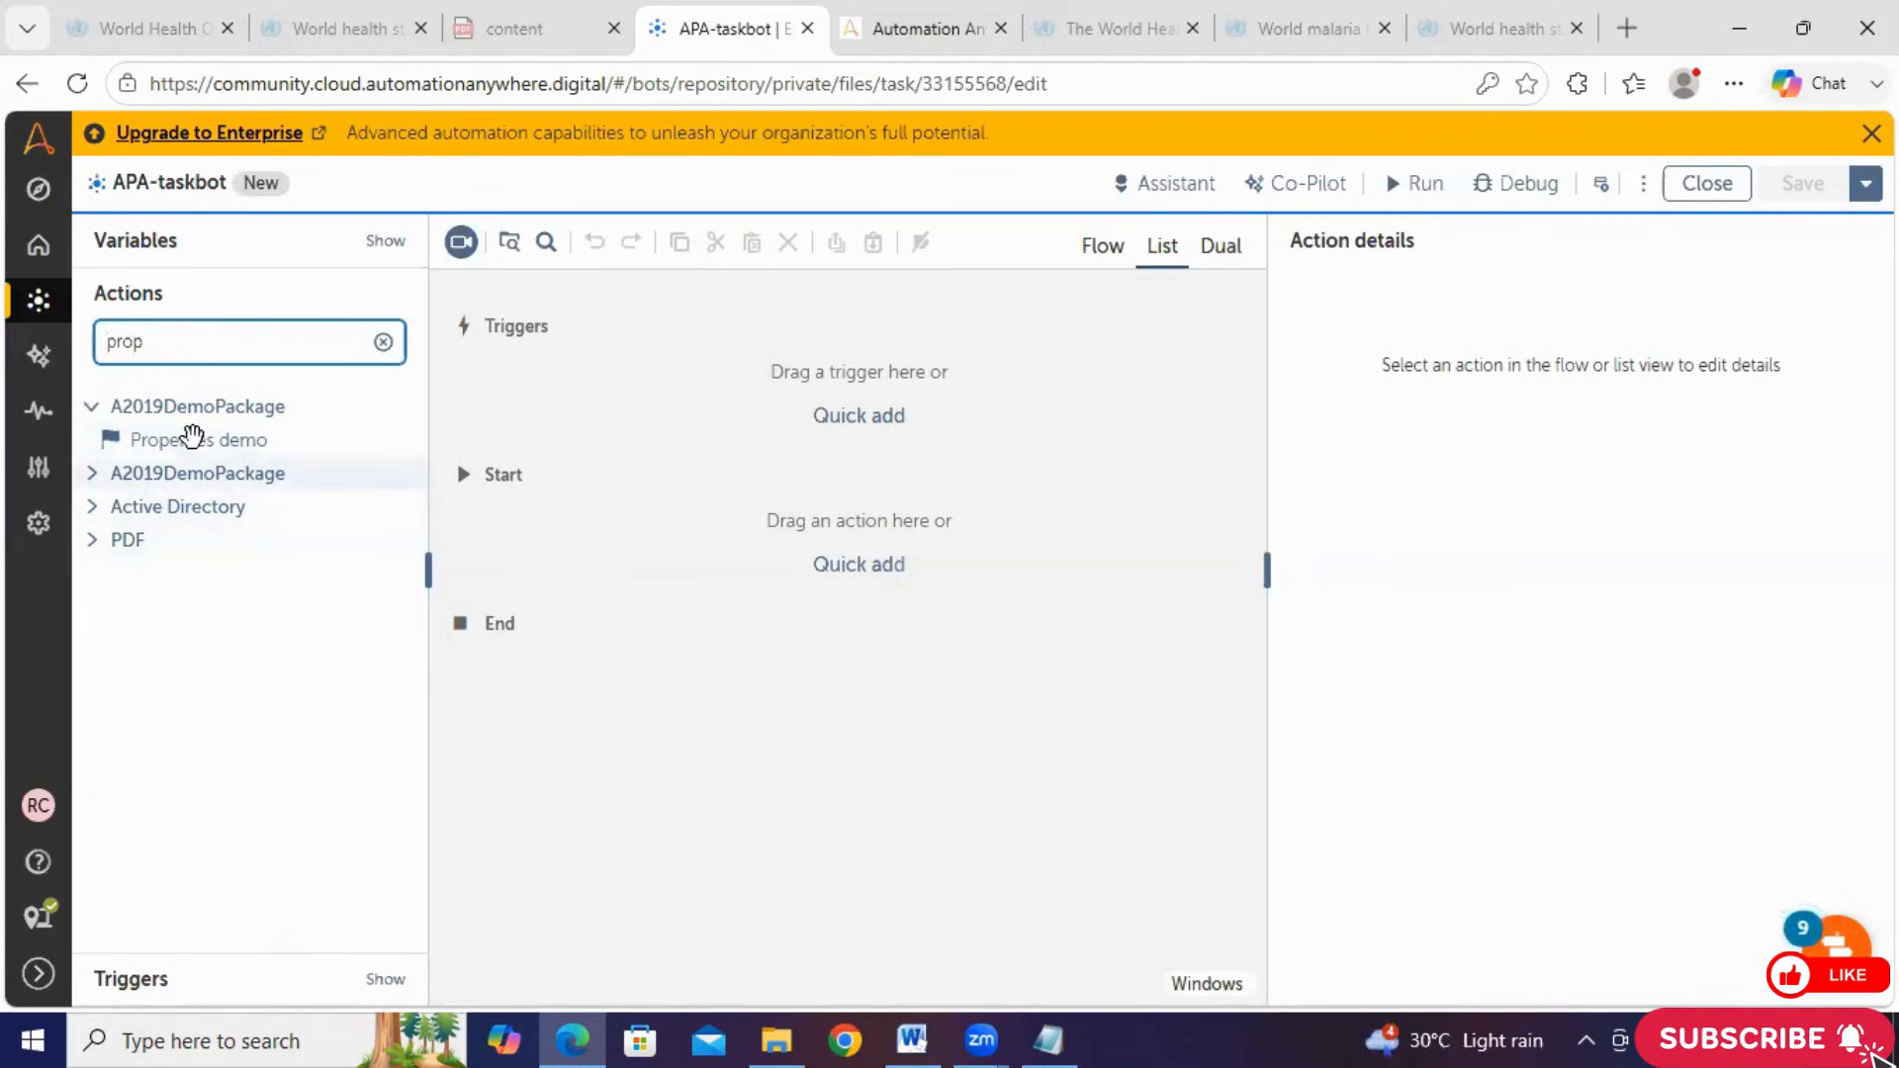
key("BackSpace")
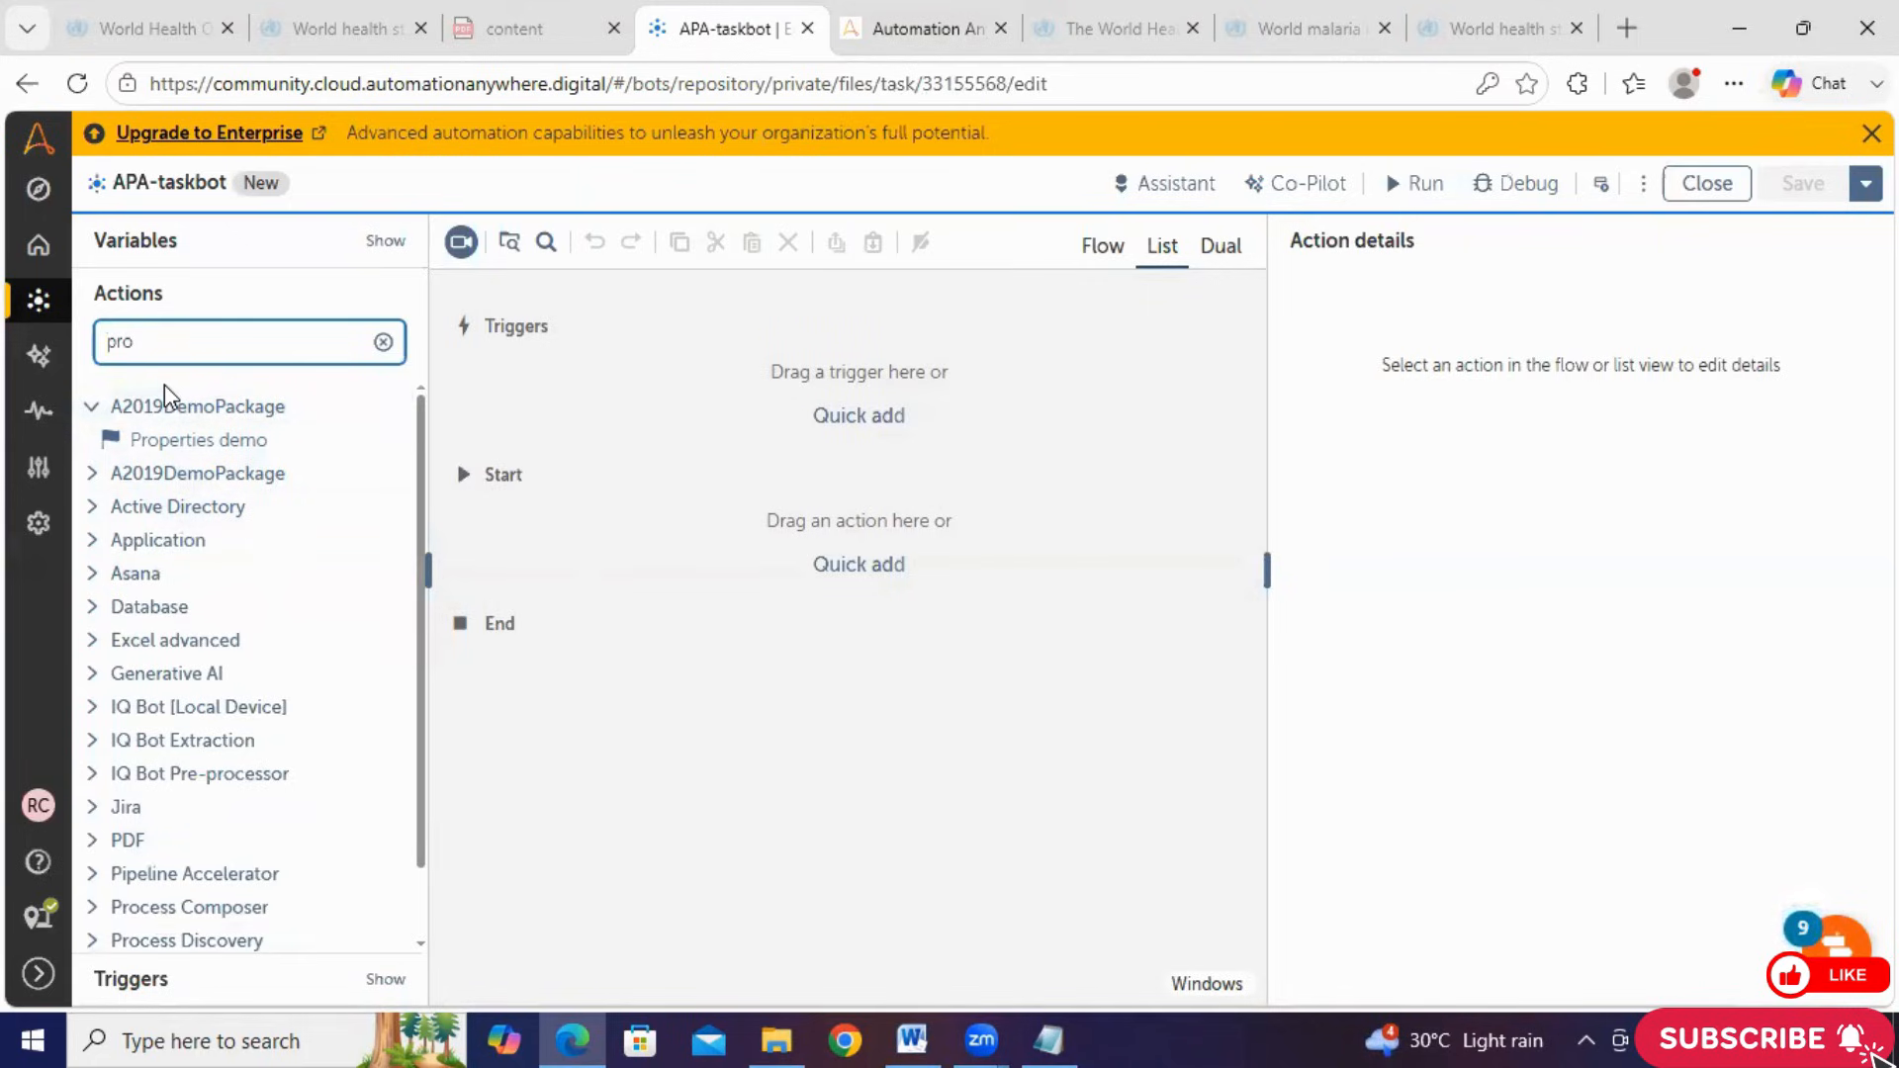
left_click(148, 573)
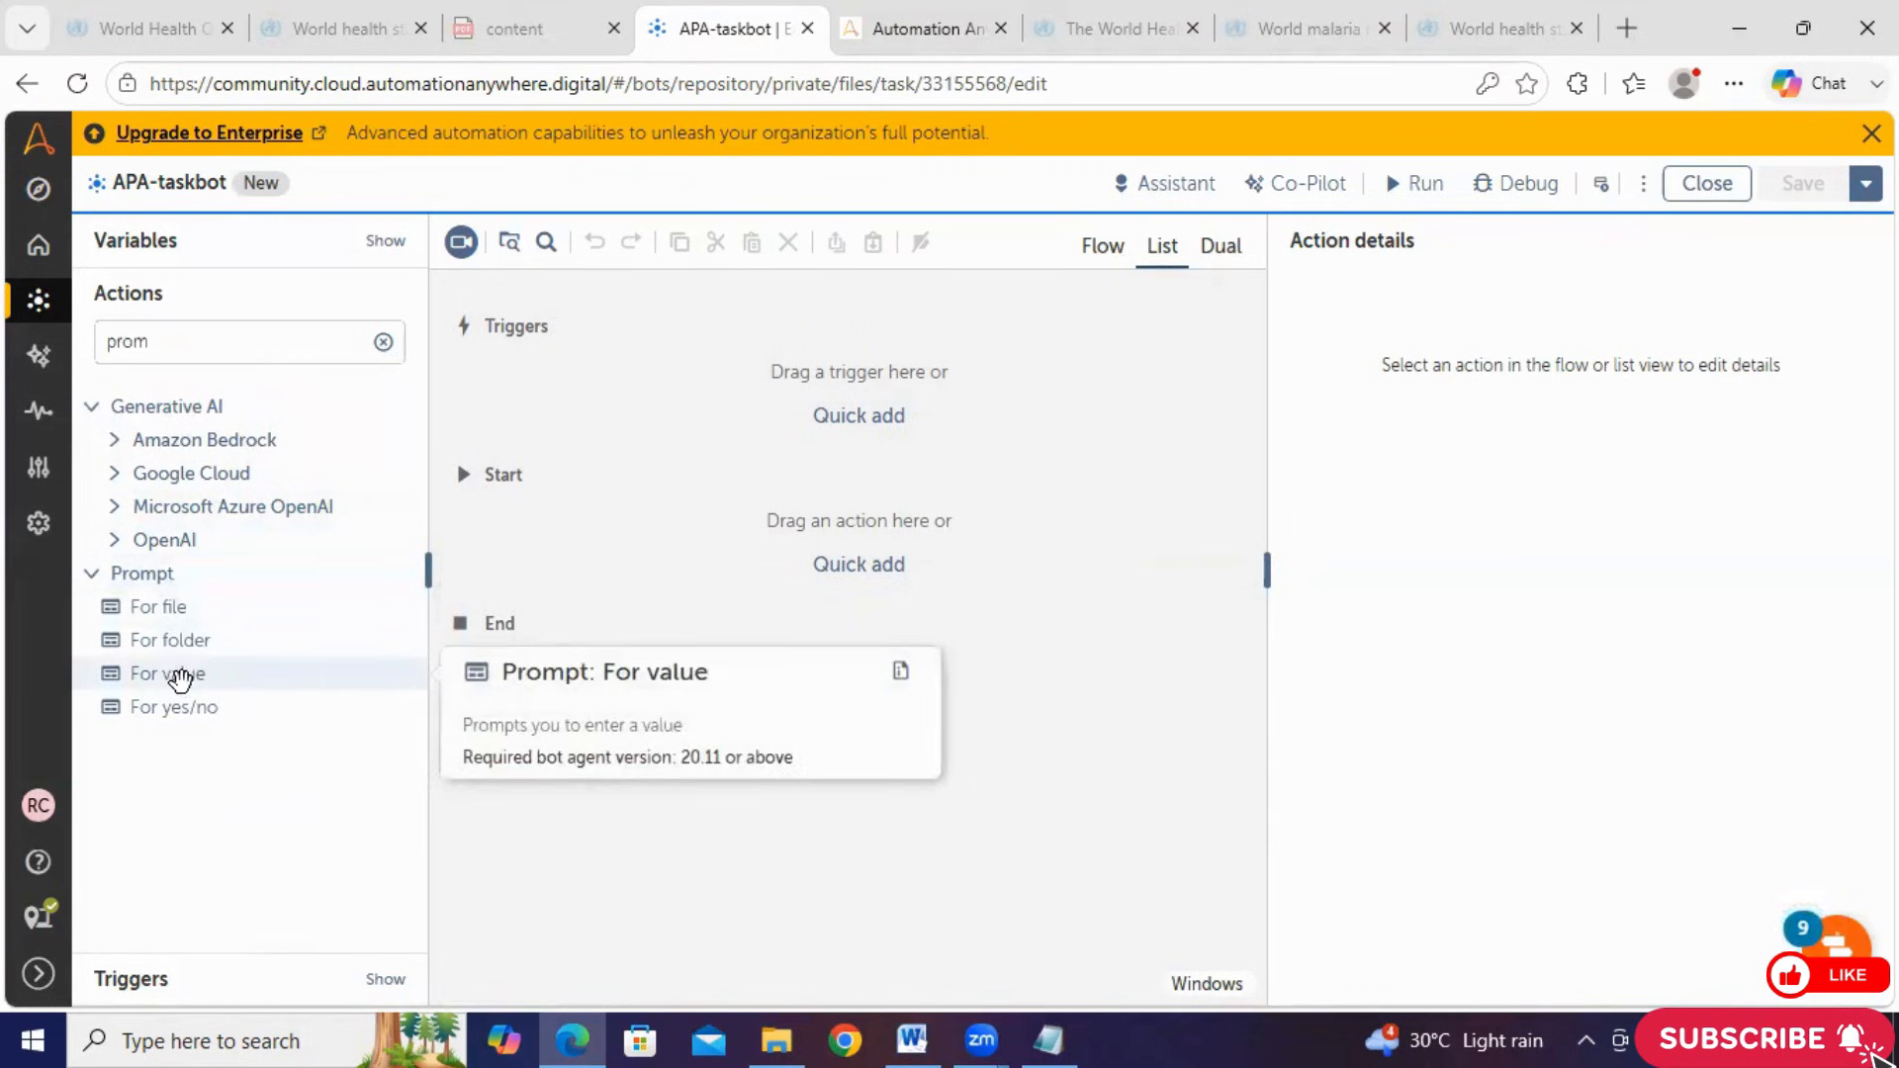
left_click_drag(182, 672, 606, 534)
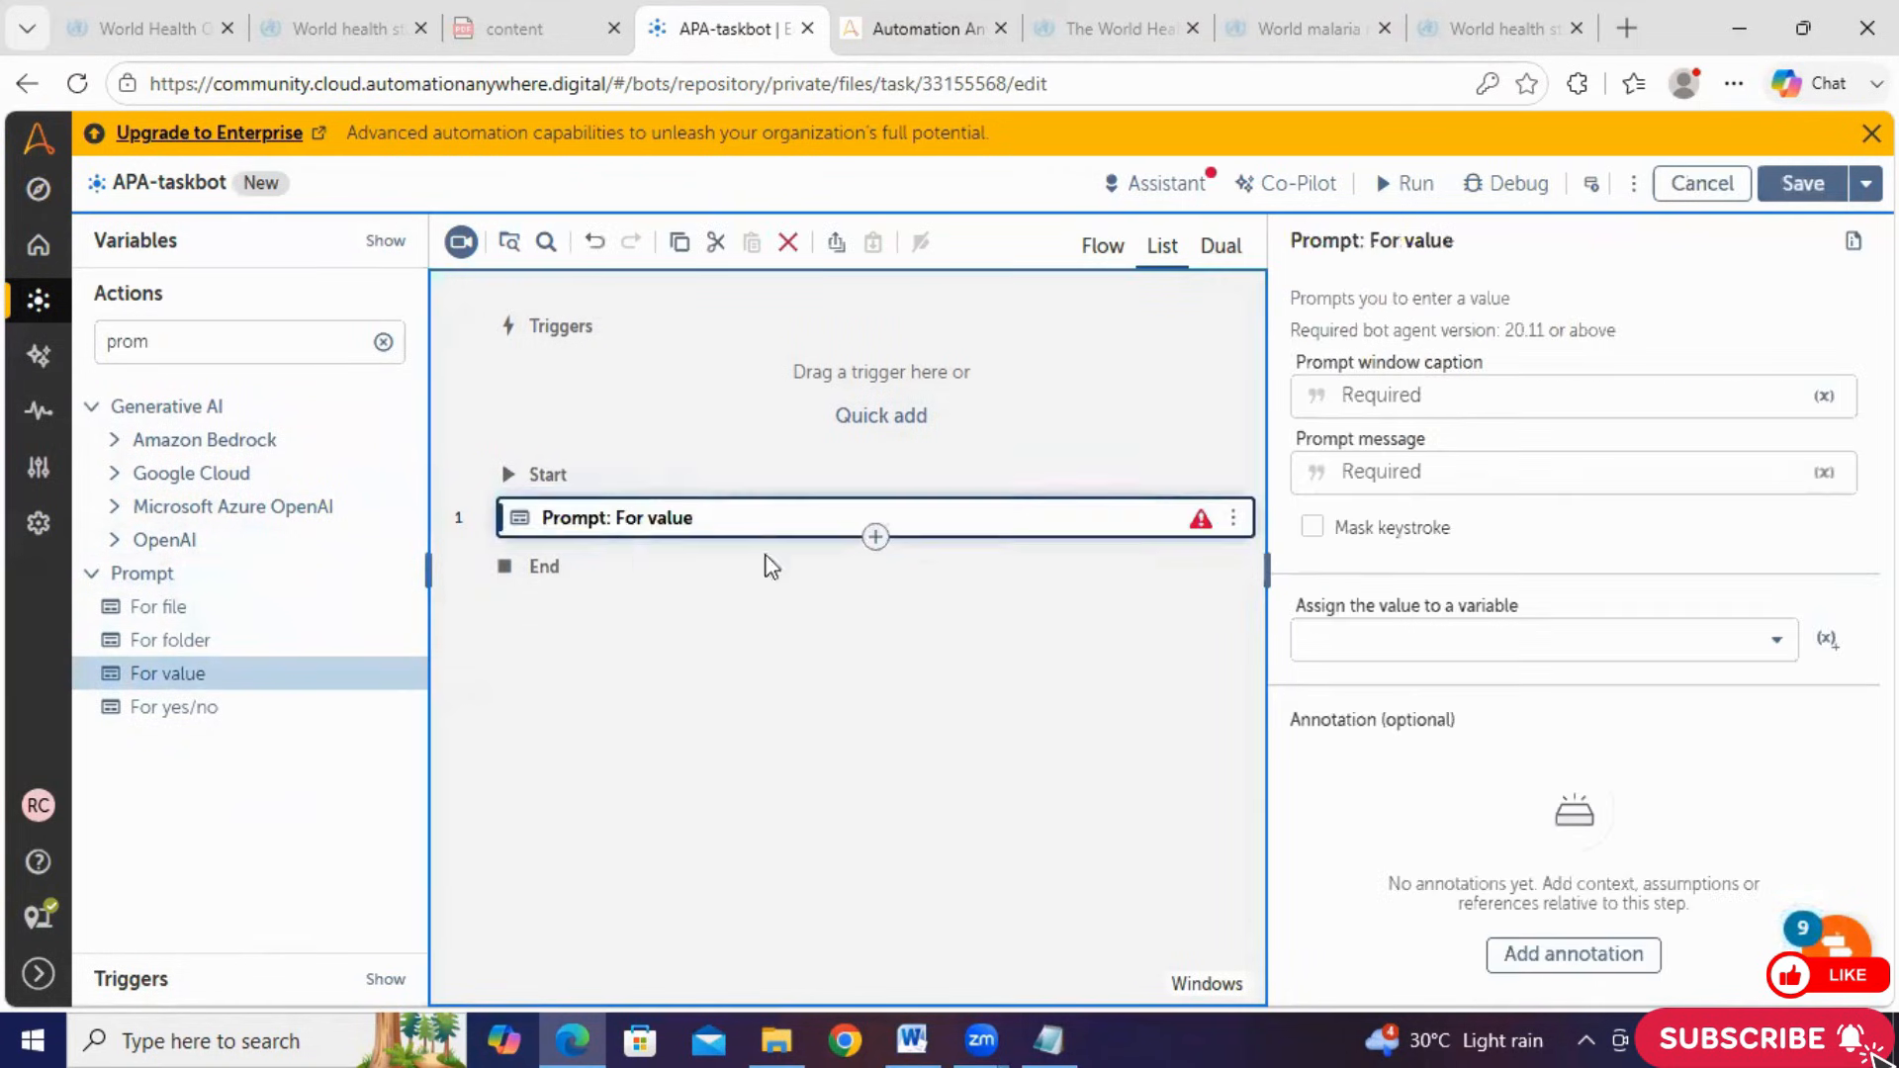